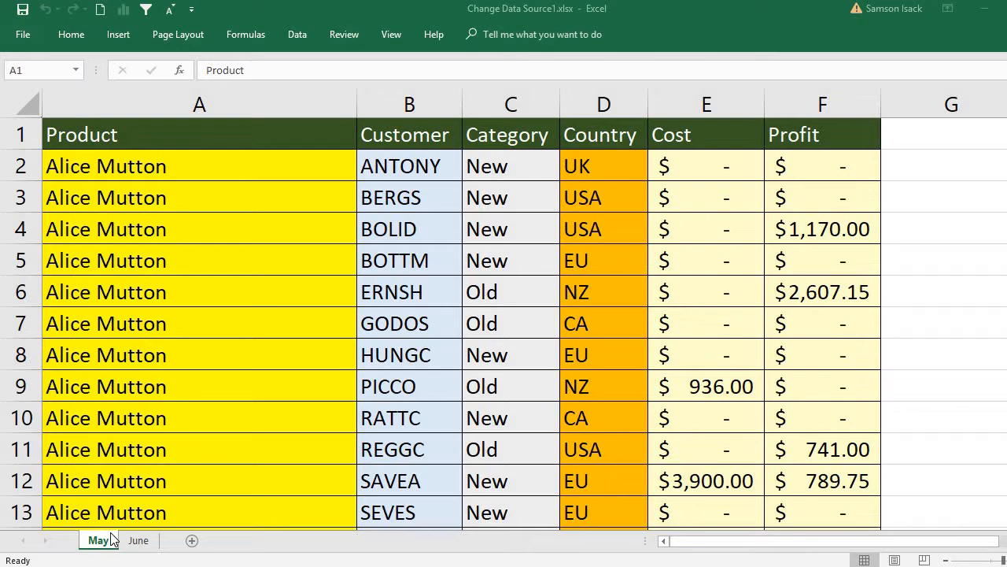
Examine the Product to Profit column headings on the May sheet and the matching data on the June sheet
click(109, 542)
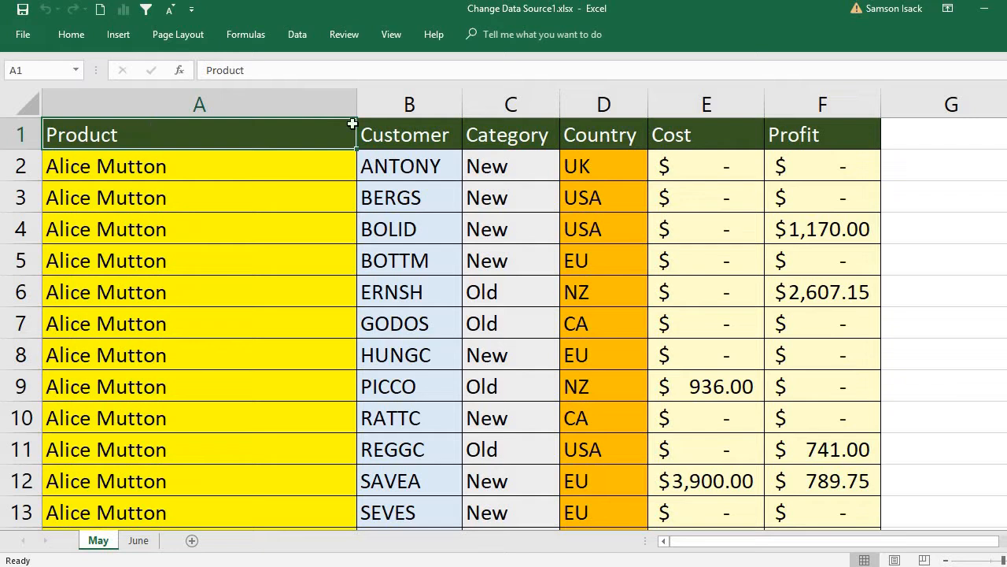
click(721, 140)
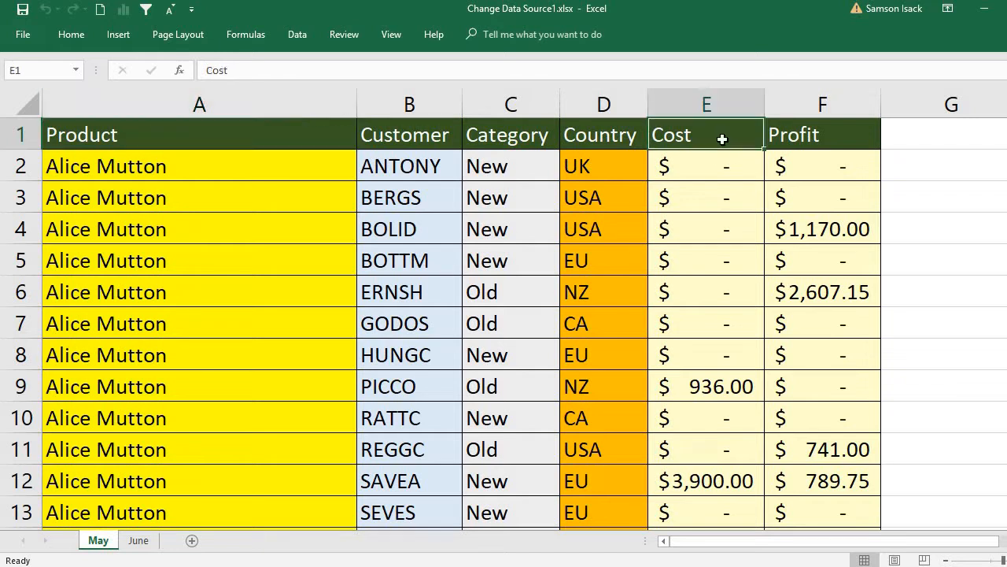
click(794, 136)
click(581, 136)
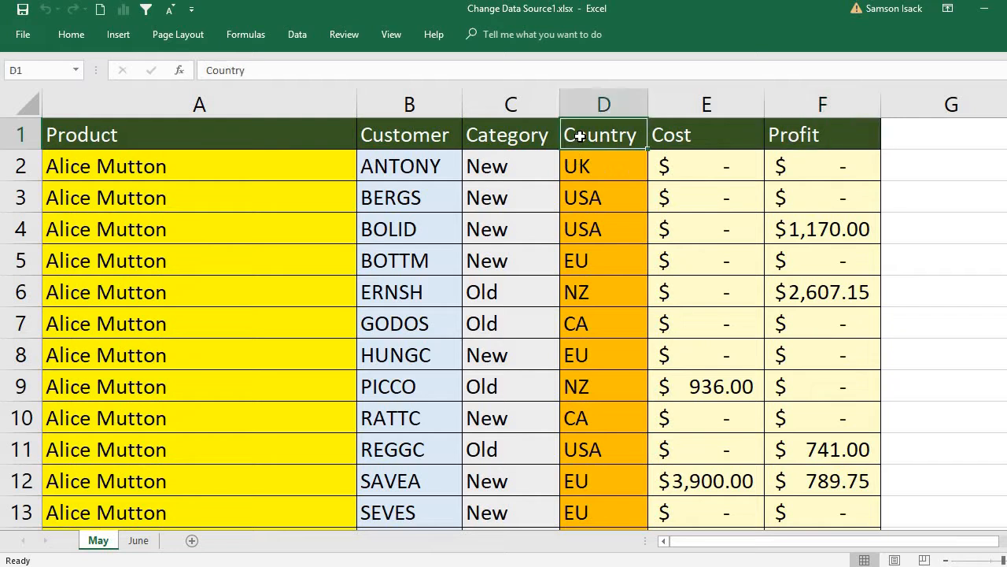
click(511, 142)
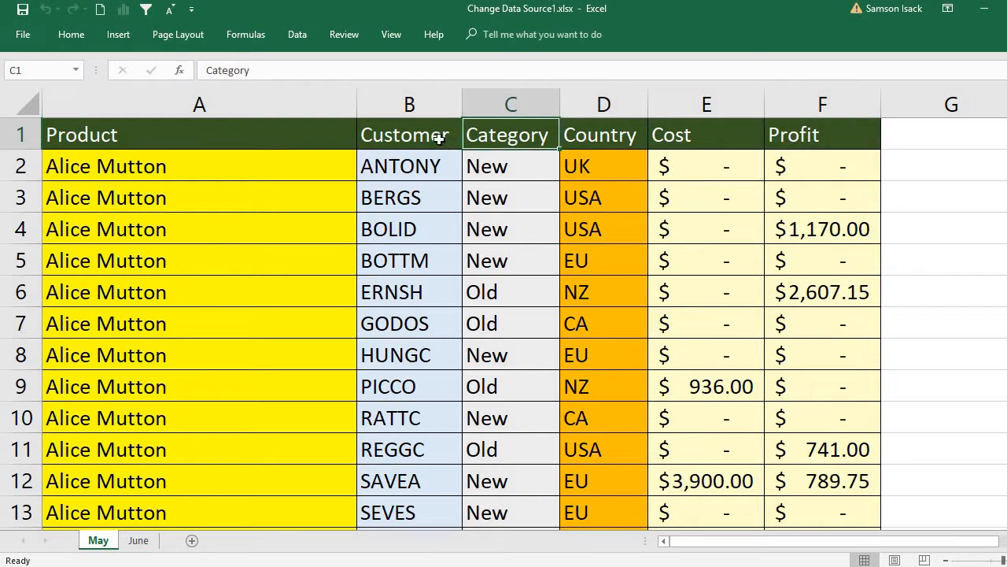
click(433, 137)
click(300, 136)
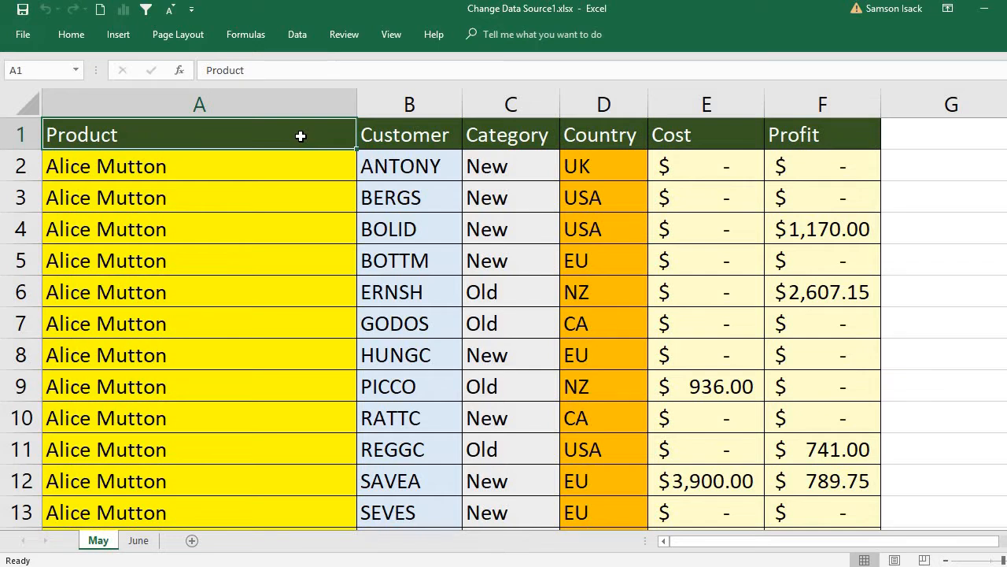
click(140, 540)
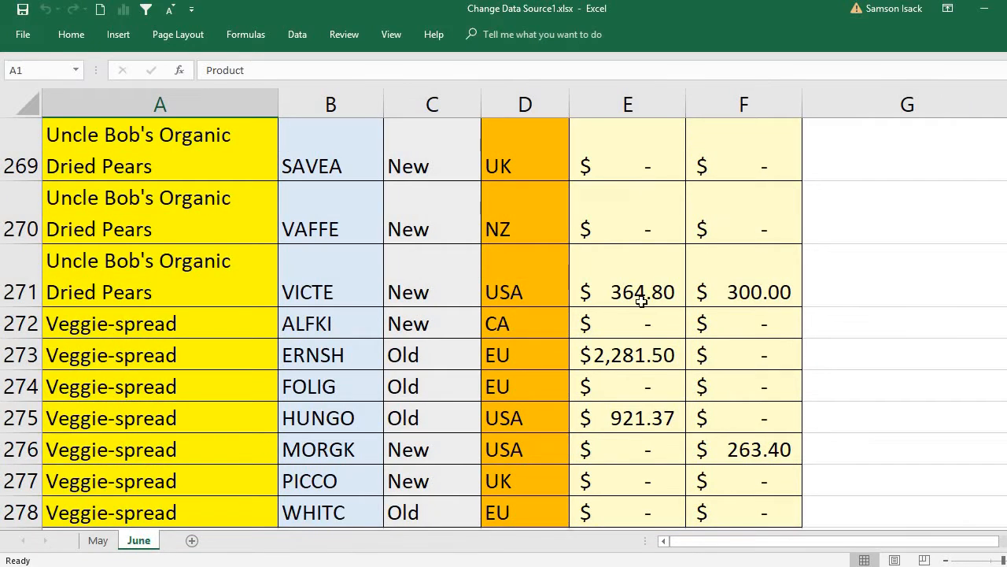
drag(1006, 507, 1006, 118)
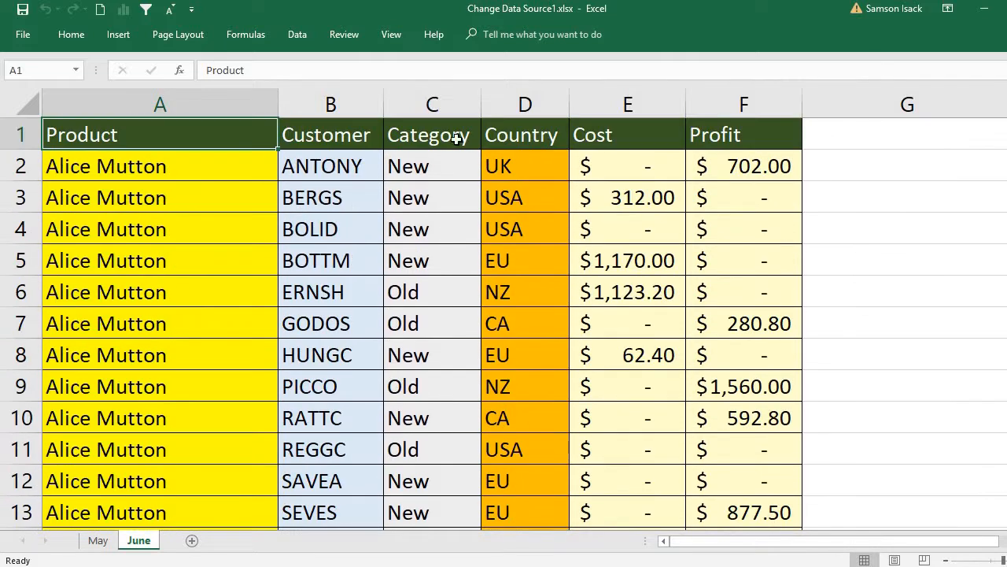
Create a PivotTable on a new worksheet from the May sheet's data range A1:F278
click(97, 540)
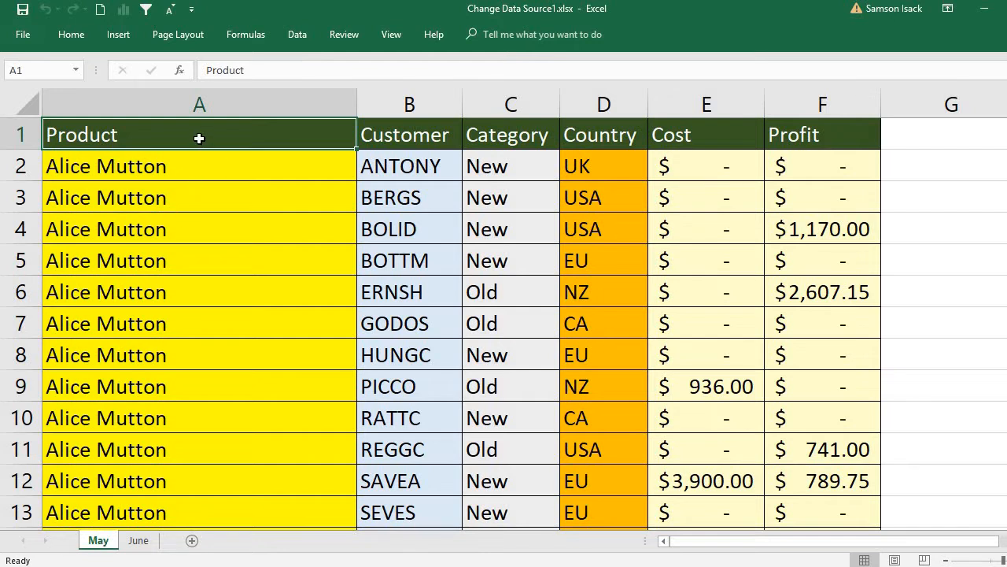
drag(199, 139, 802, 110)
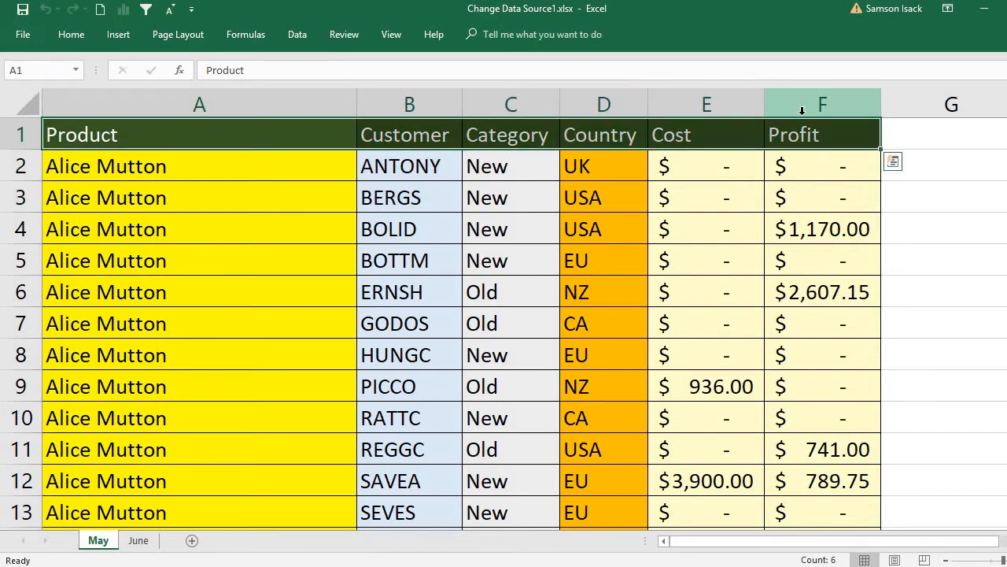
key(ctrl+shift+Down)
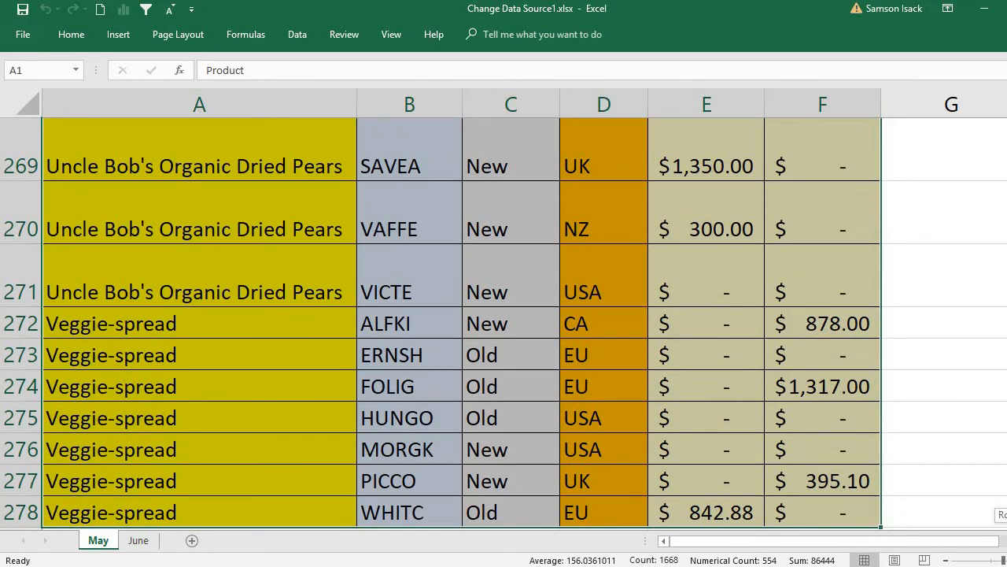
key(ctrl+BackSpace)
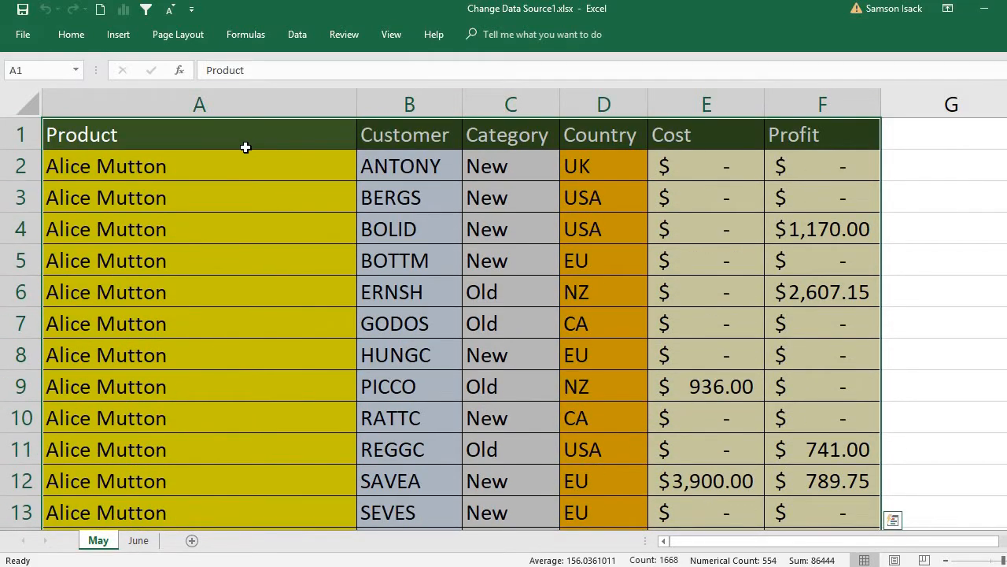
click(122, 36)
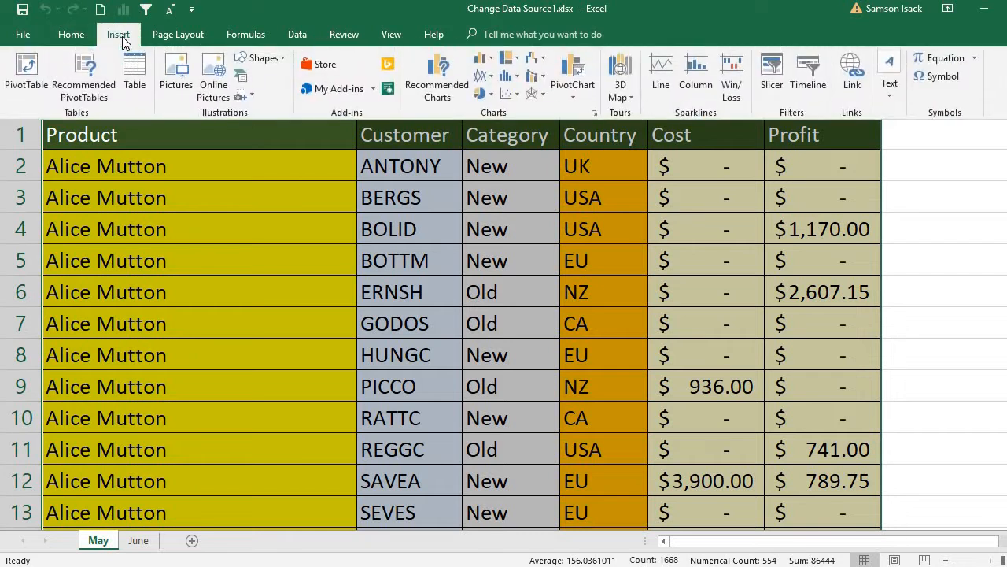
click(27, 74)
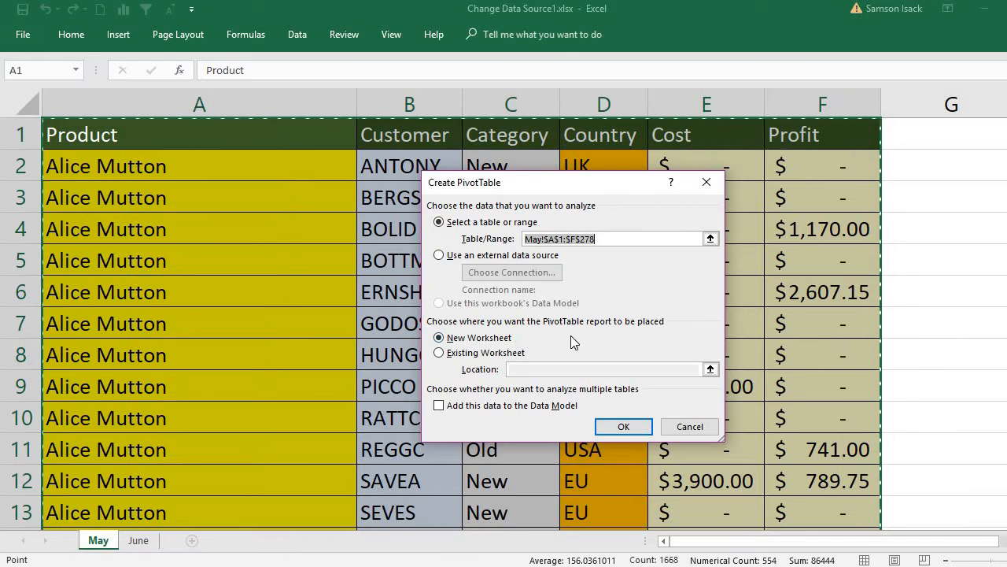
click(622, 431)
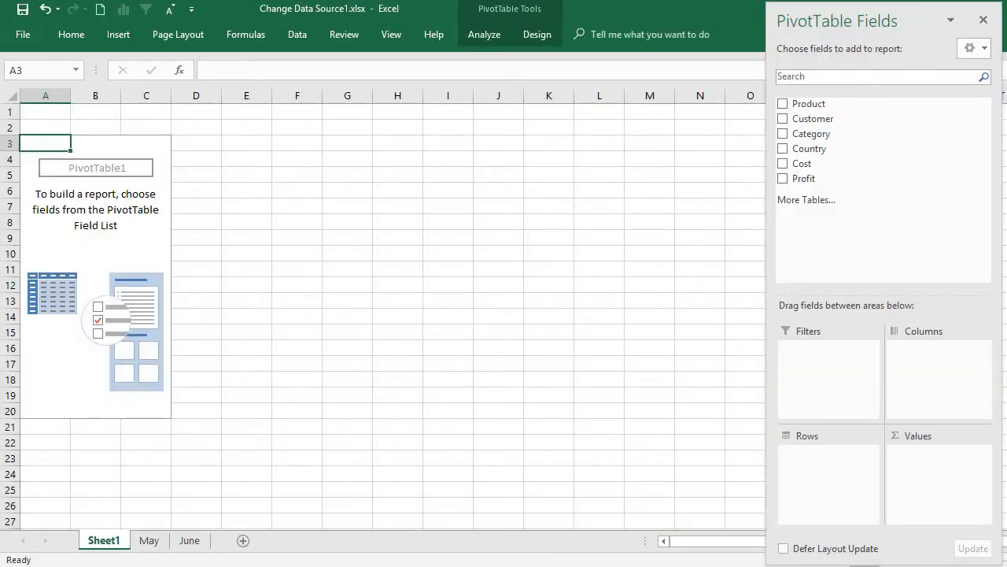
Add the Product field and, beneath it, the Customer field to the PivotTable's rows
click(964, 560)
click(965, 560)
click(965, 559)
click(965, 560)
click(965, 559)
click(965, 559)
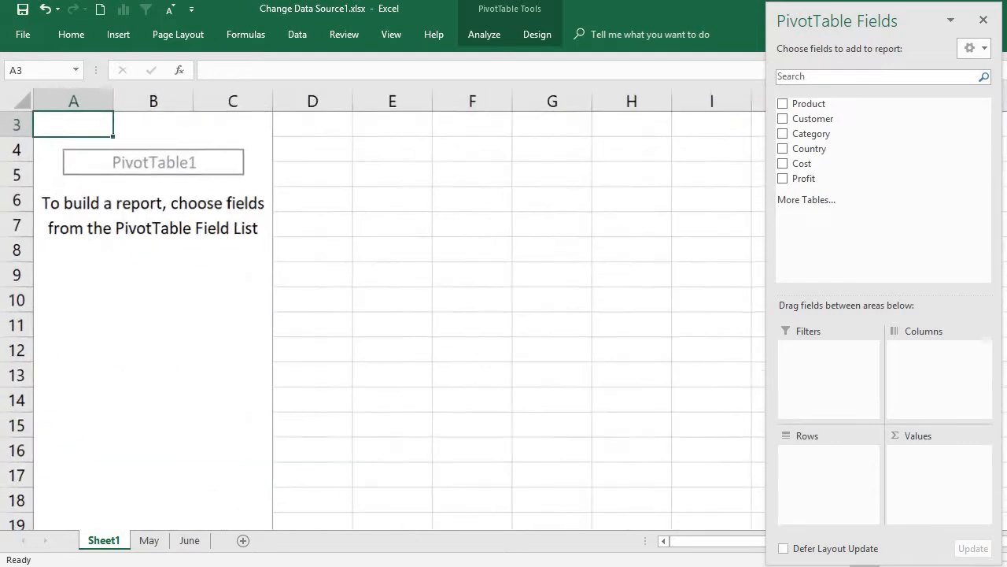
click(965, 560)
click(965, 559)
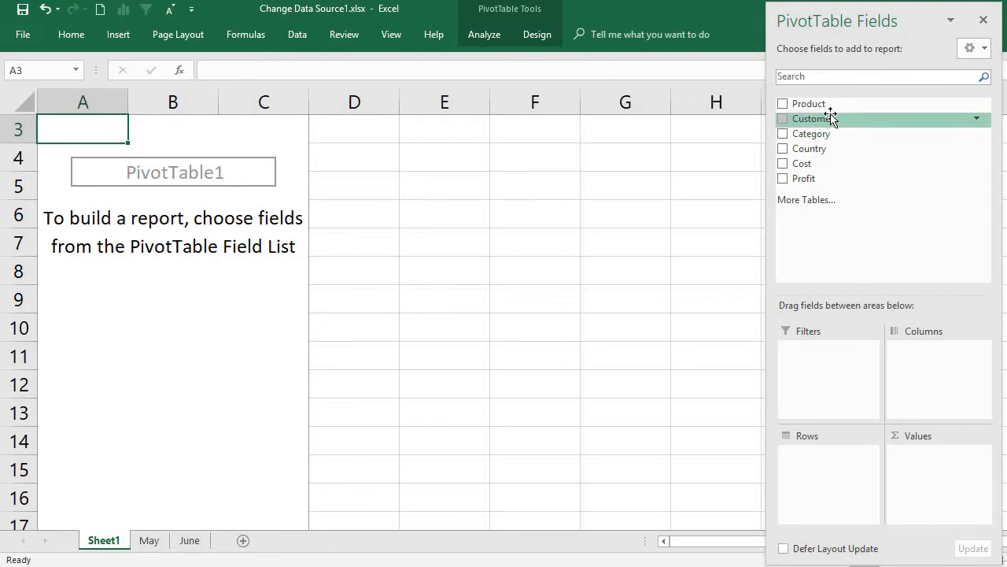
drag(822, 107, 860, 481)
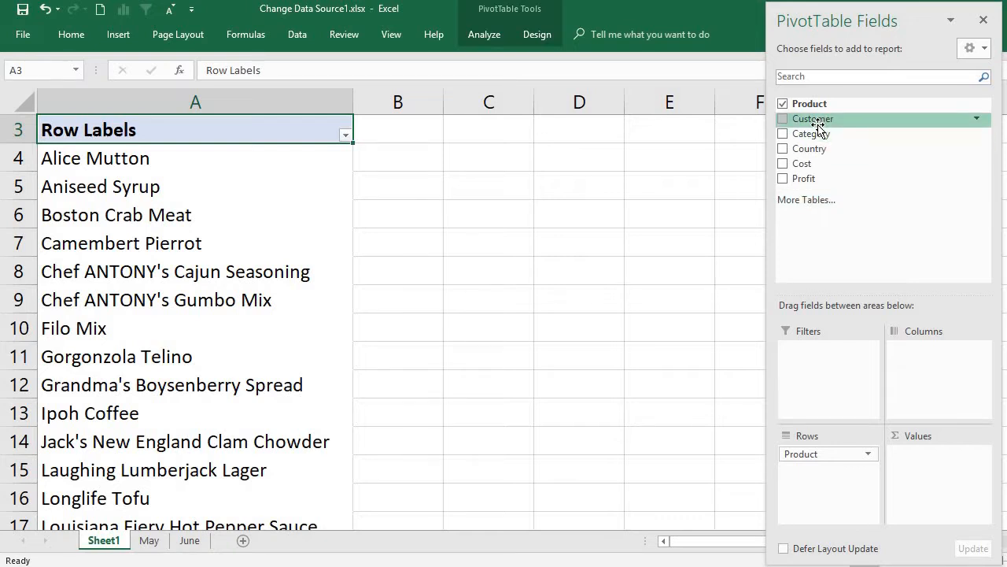
drag(819, 126, 862, 474)
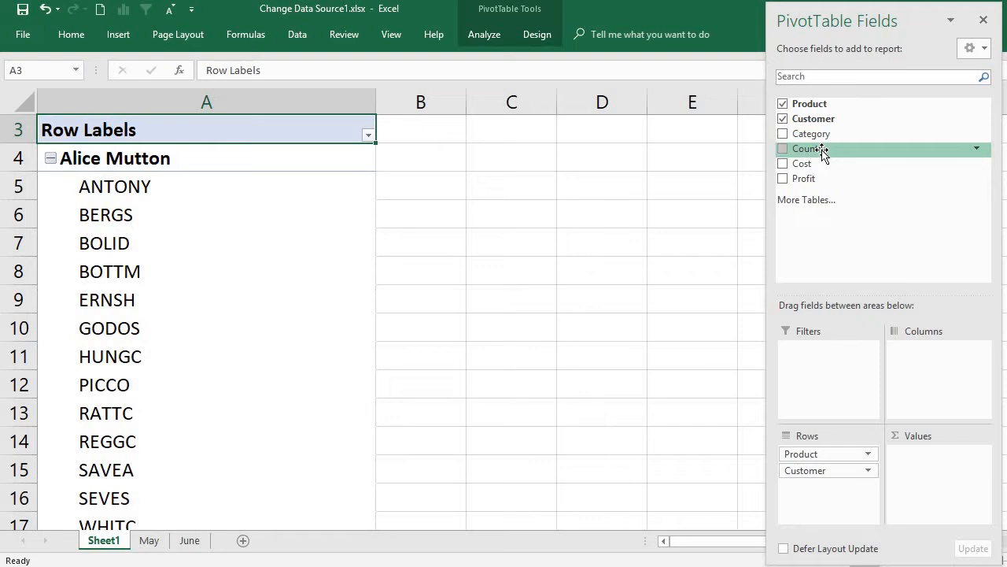
Place Country in the PivotTable's columns and add Cost and Profit as summed values
drag(826, 146, 945, 380)
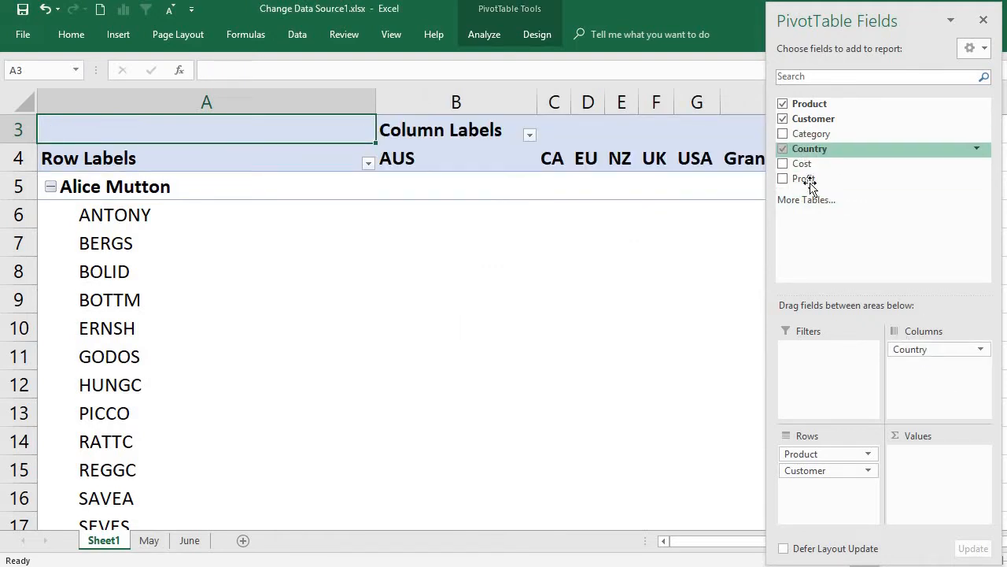
drag(807, 165, 919, 440)
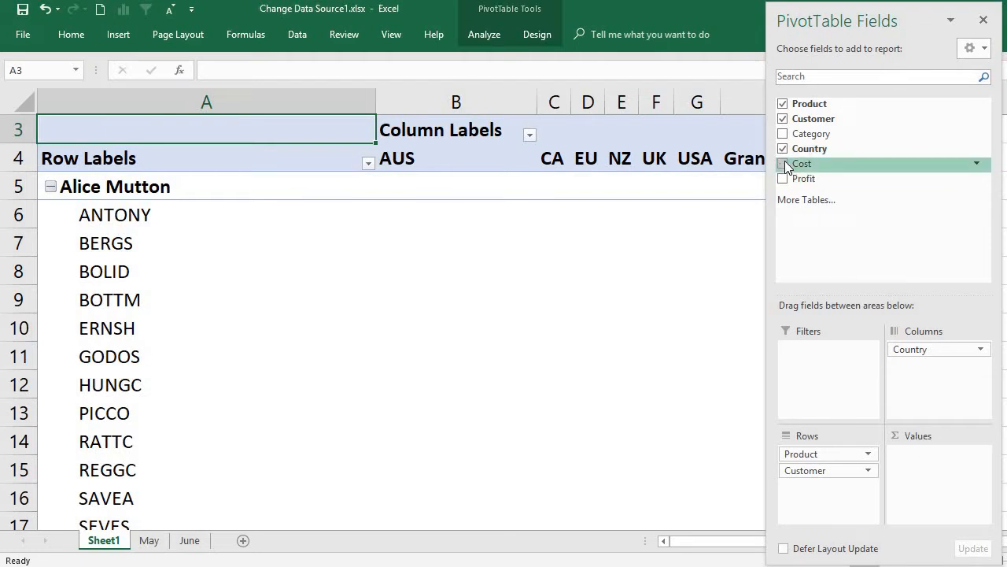
drag(785, 166, 913, 472)
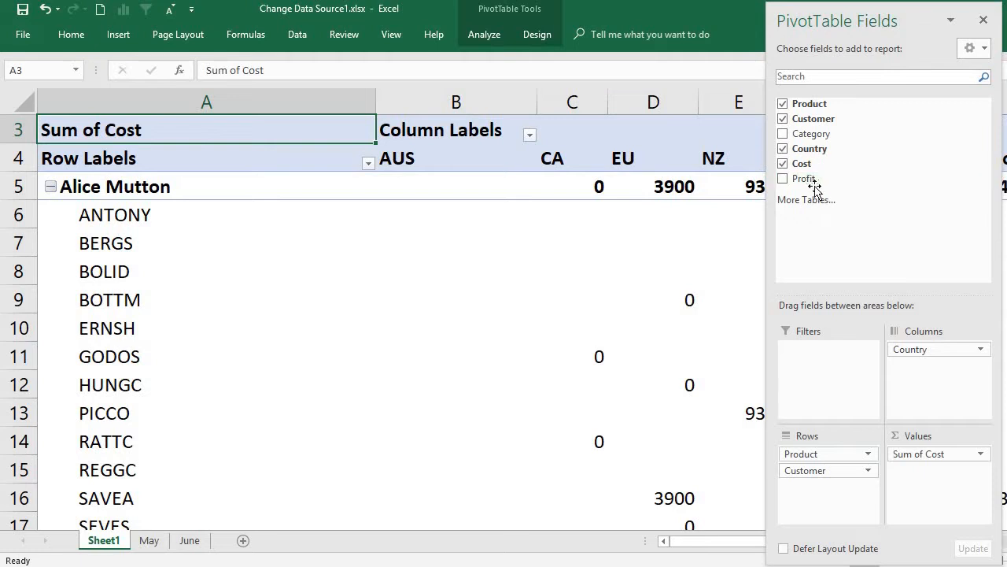
drag(808, 181, 957, 515)
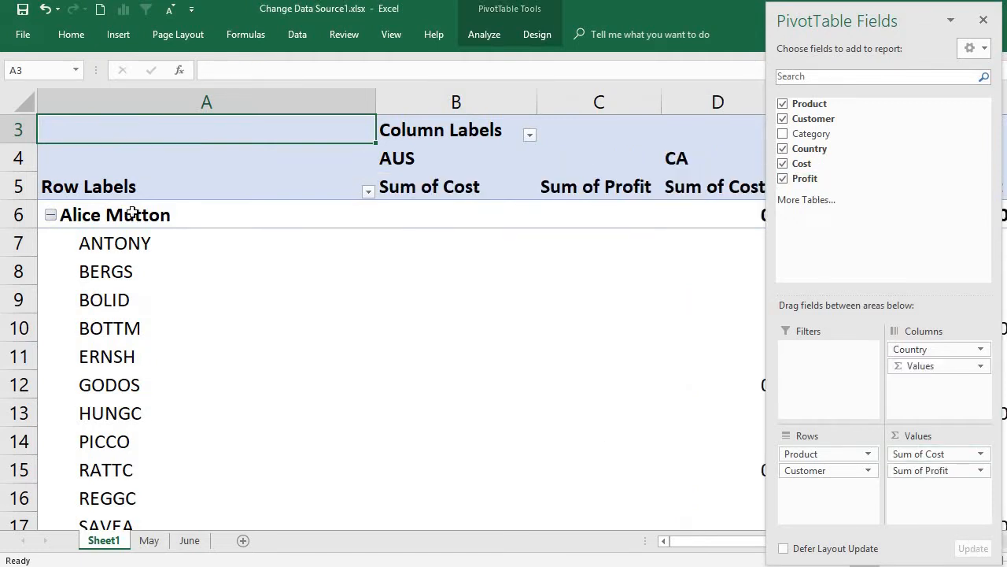
Collapse the entire Product field so the PivotTable lists only products without their customers
right_click(86, 210)
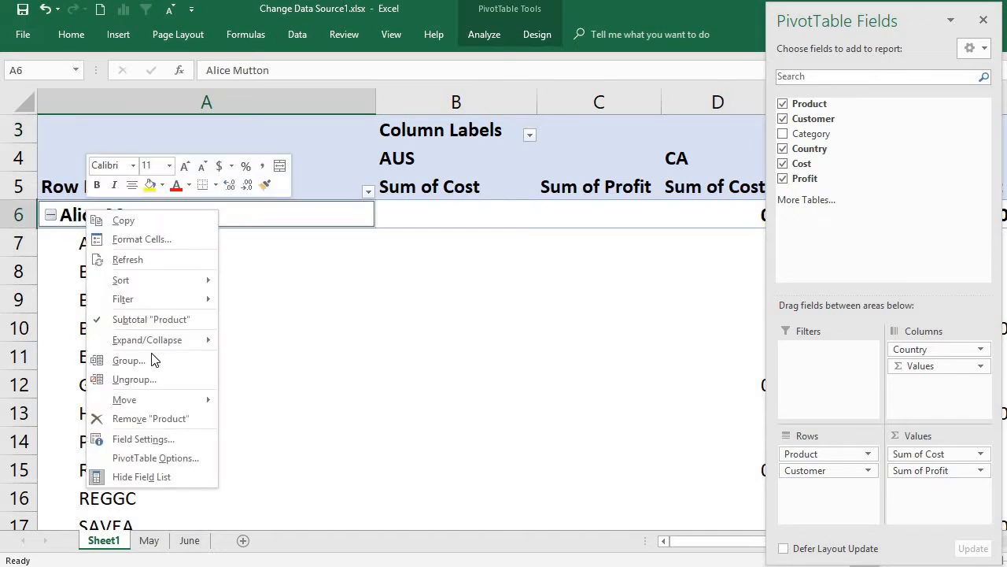
mouse_move(184, 340)
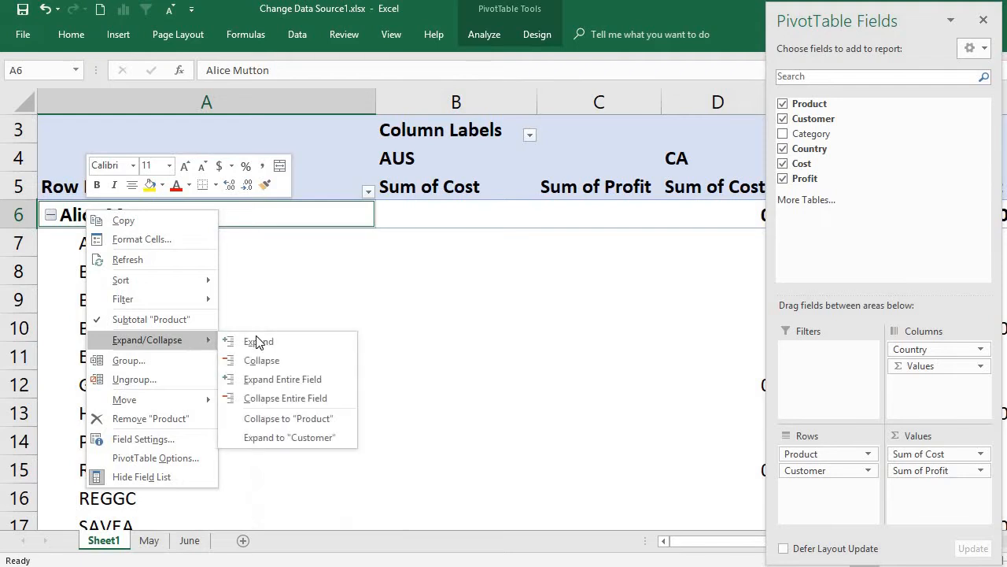
click(291, 397)
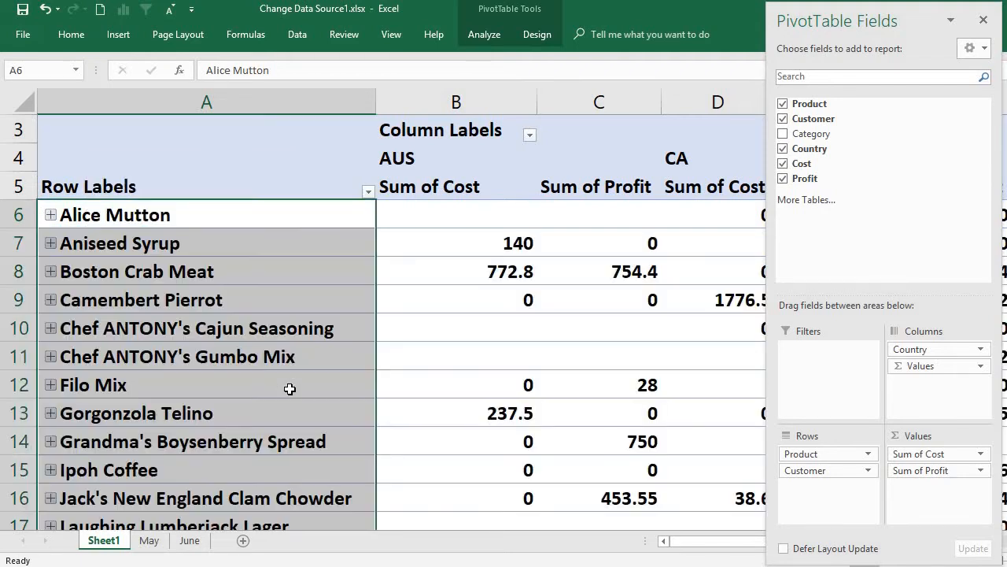
click(468, 160)
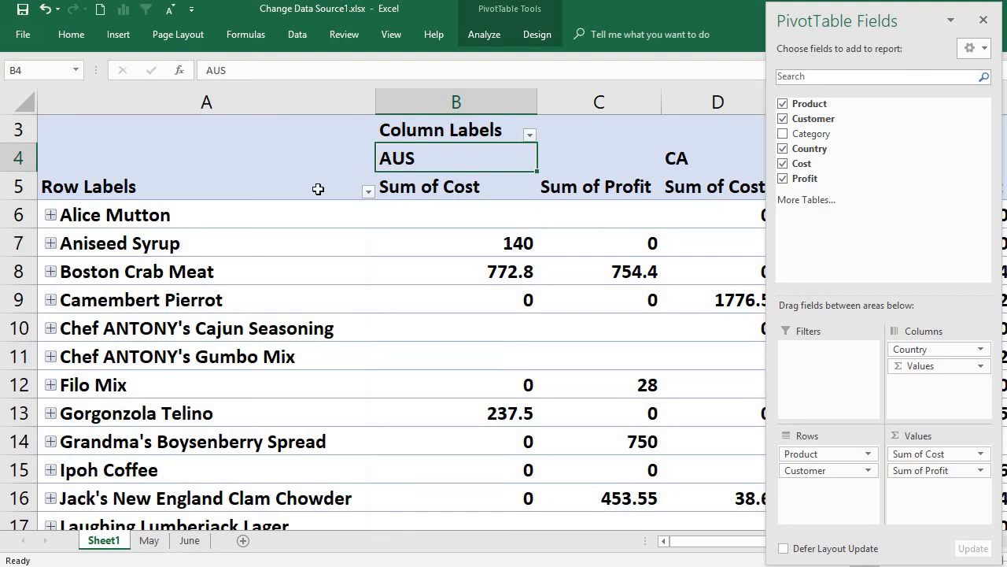
Rename the PivotTable's Row Labels heading in A5 to PRODUCTS
click(134, 190)
text(PR)
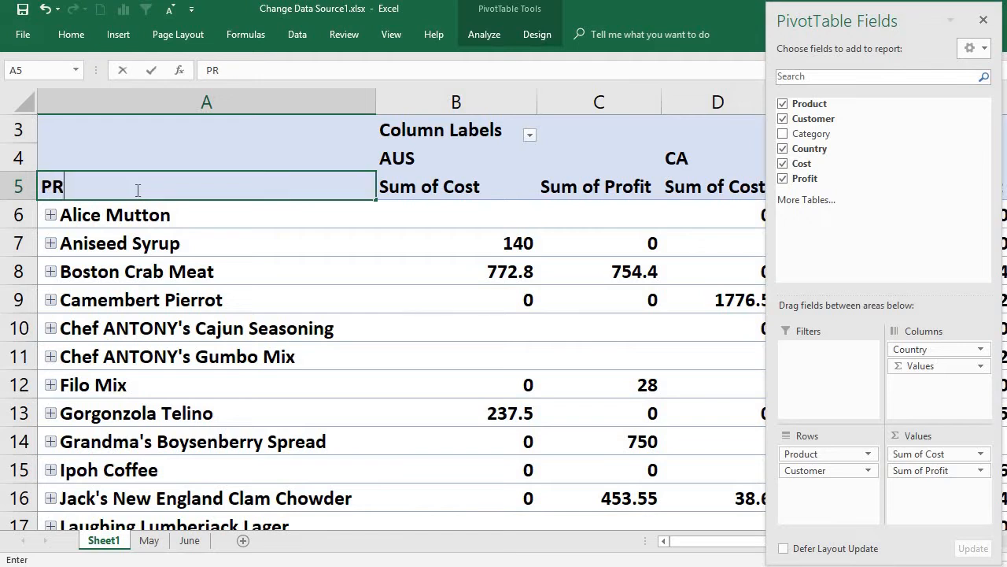
text(ODUCTS)
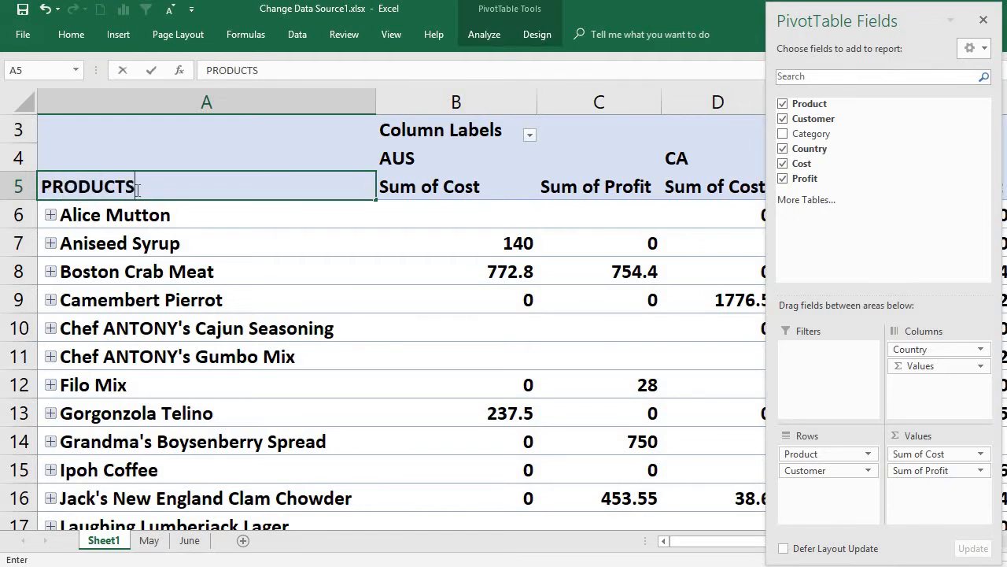
Rename the Column Labels heading in B3 to COUNTRY and narrow column B to fit its contents
click(430, 134)
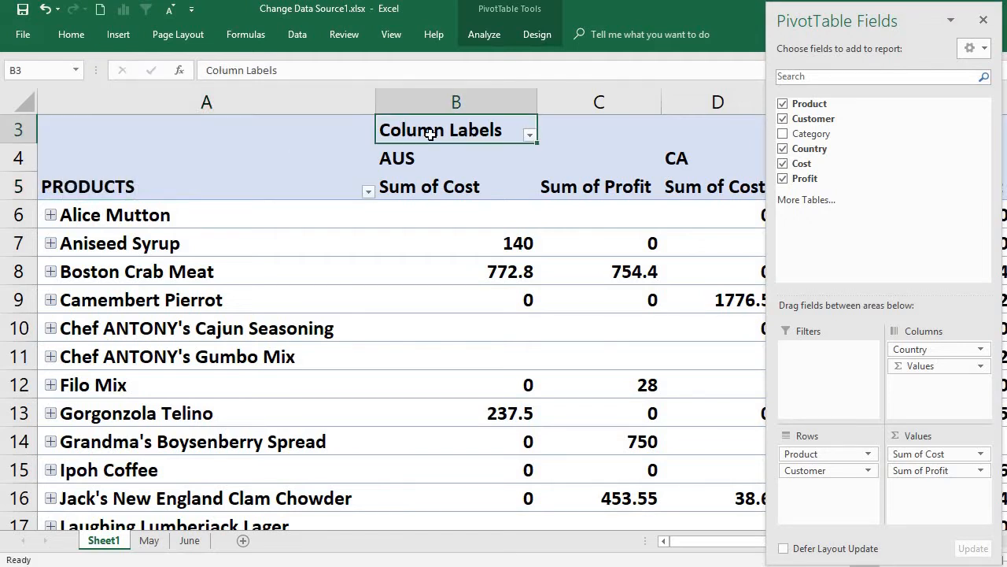
text(C)
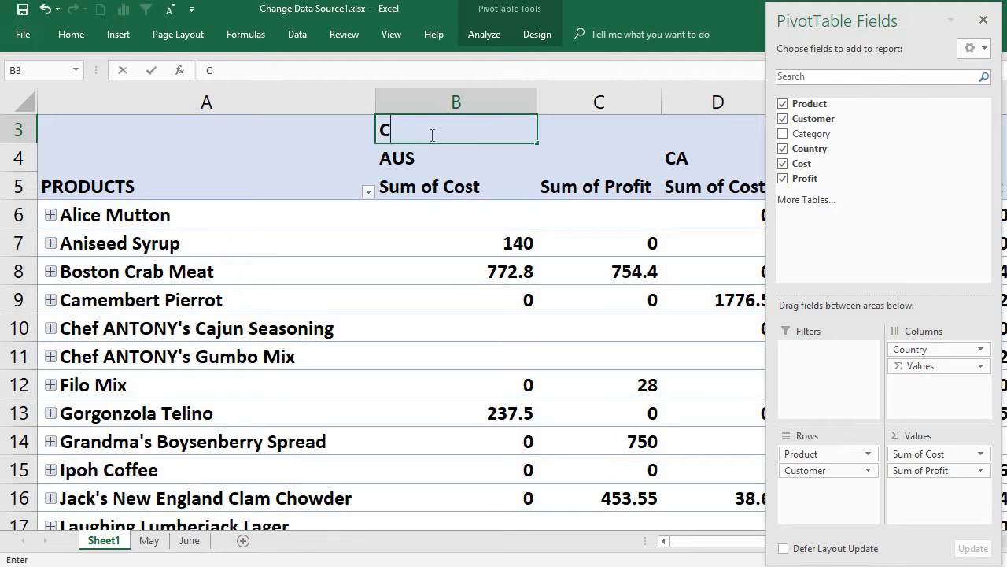
text(OUNTRY)
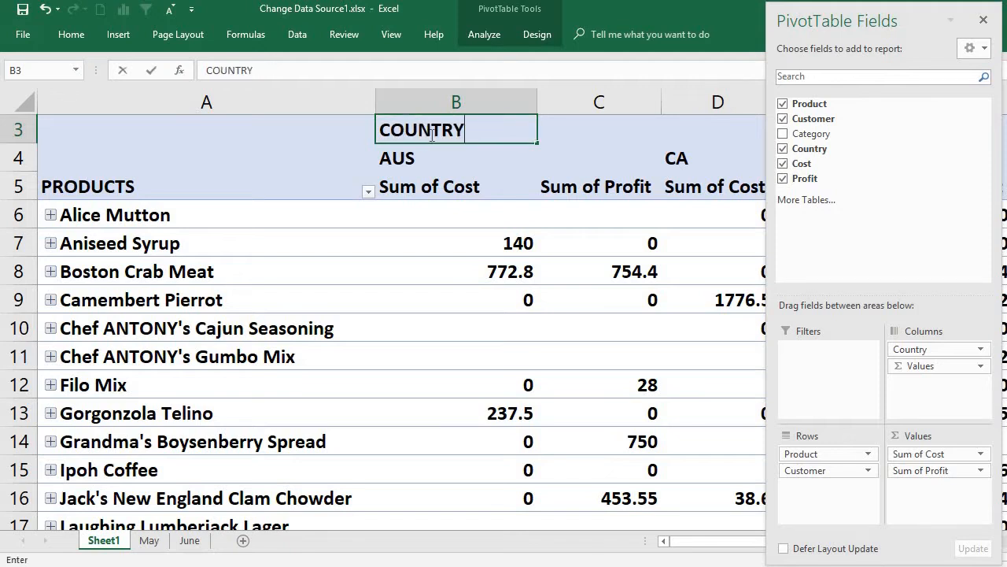
click(468, 155)
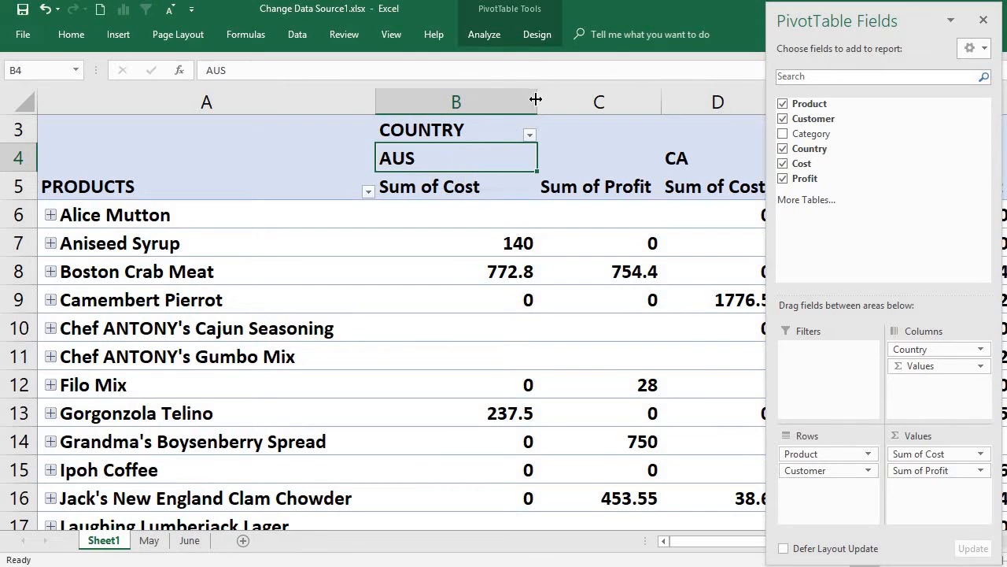
drag(538, 100, 495, 99)
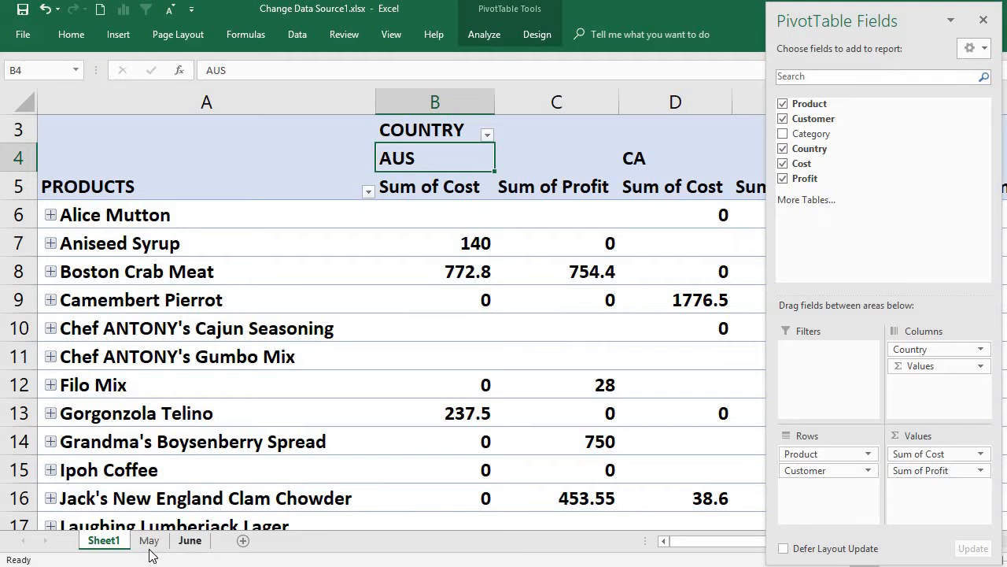
Rename the PivotTable's worksheet, Sheet1, as PV MAY
double_click(121, 542)
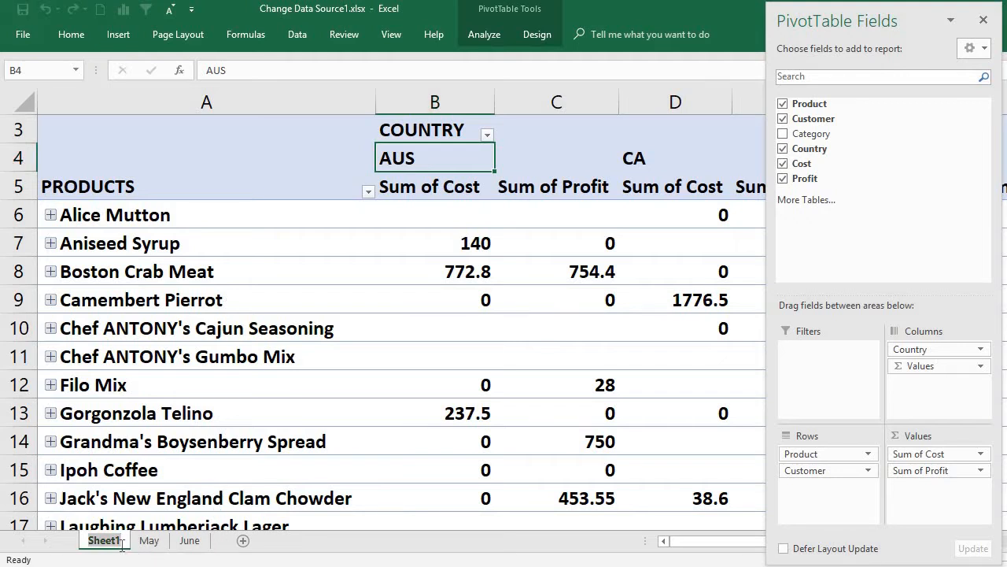
text(PV M)
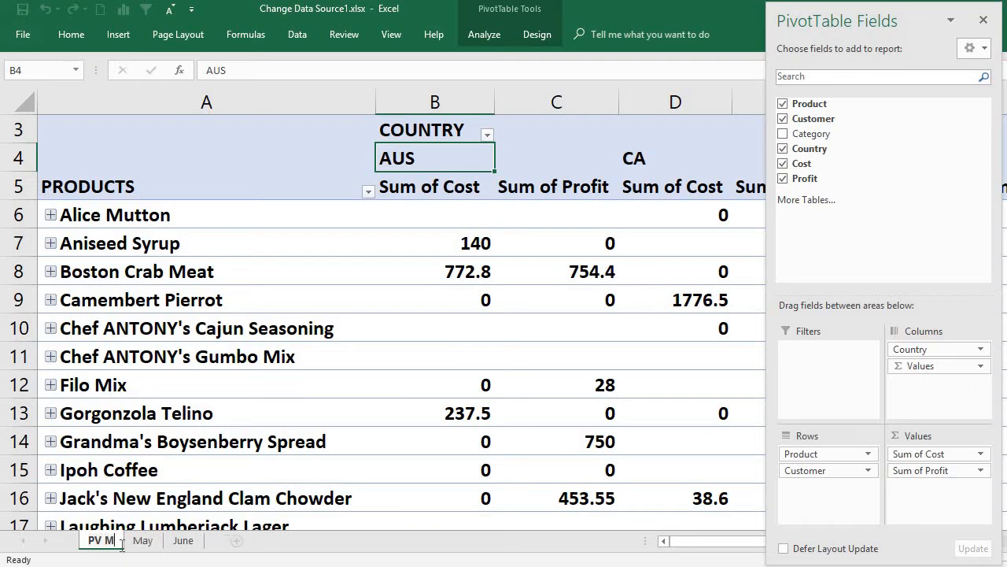
text(AY)
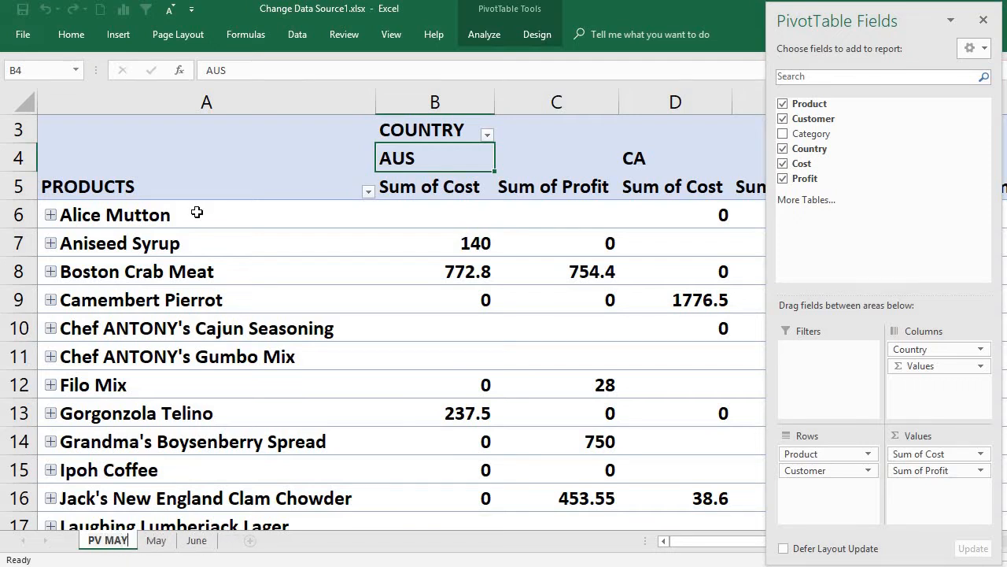
click(197, 212)
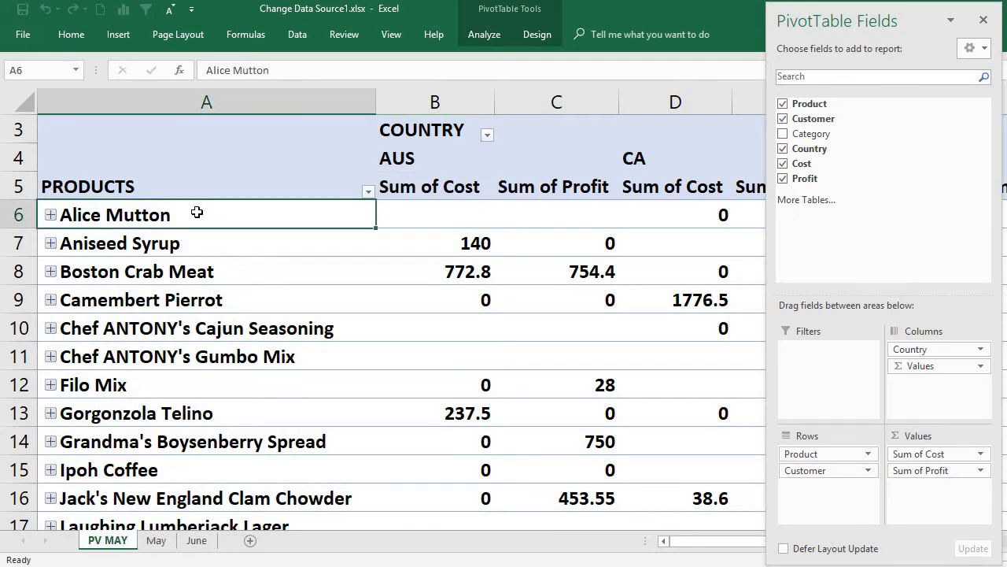
Hide the PivotTable field list and look over the source data on the May and June sheets
click(157, 543)
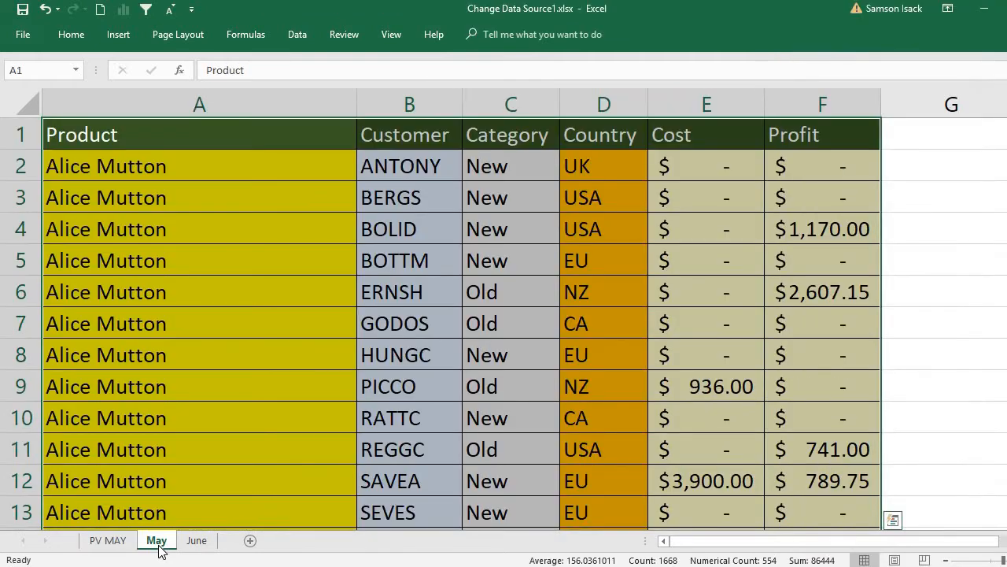
click(110, 543)
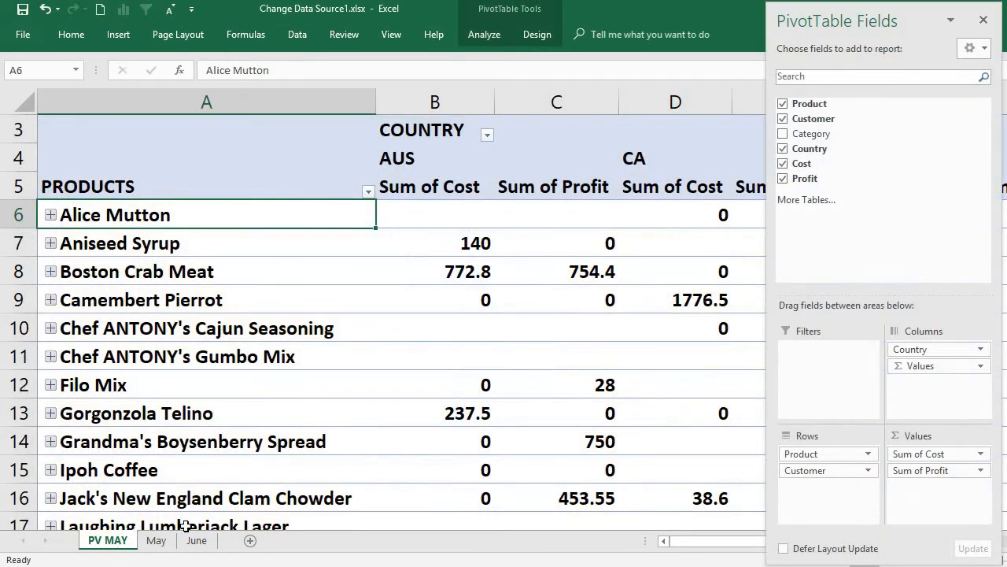
click(983, 20)
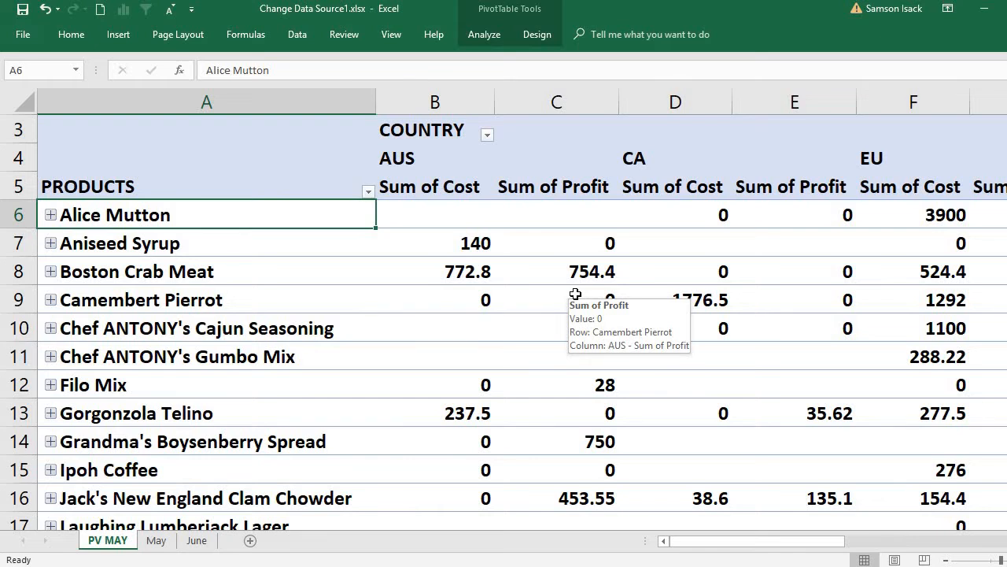
click(207, 543)
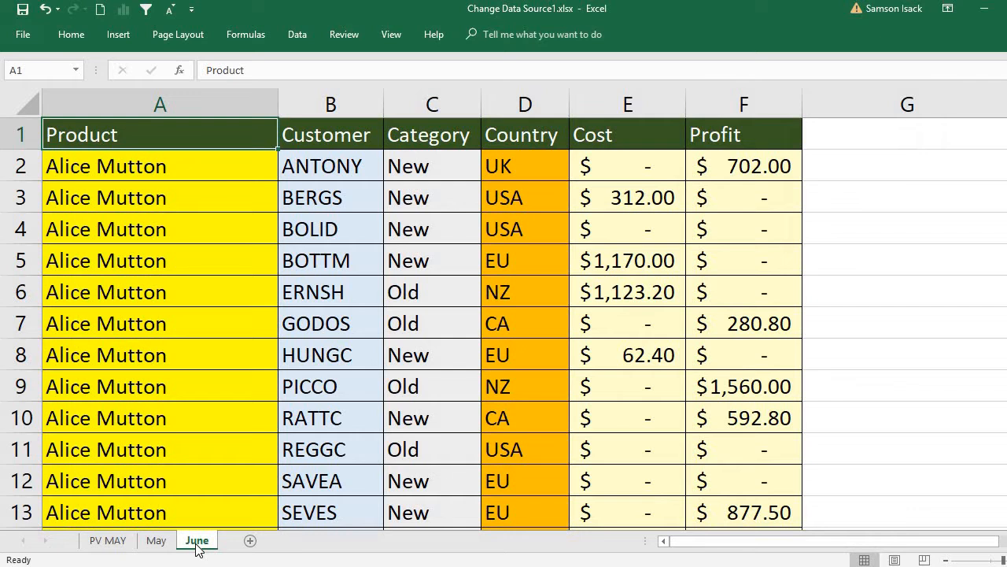
click(105, 542)
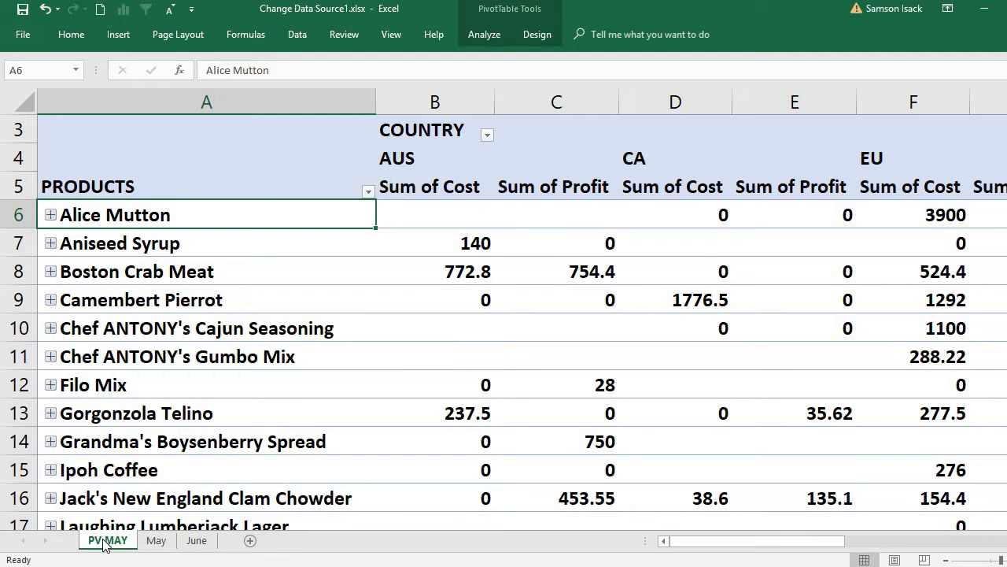
click(231, 262)
click(220, 233)
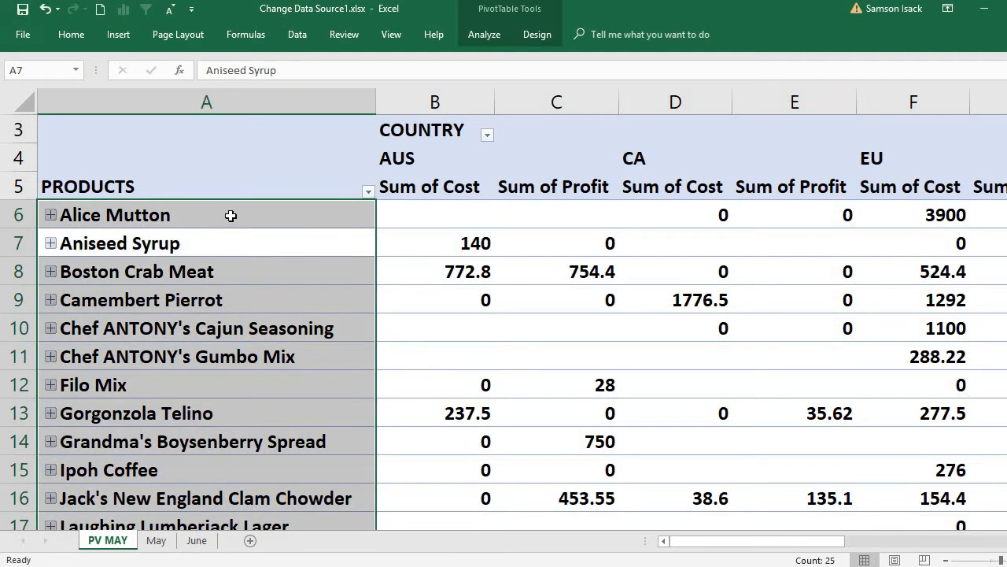
click(230, 215)
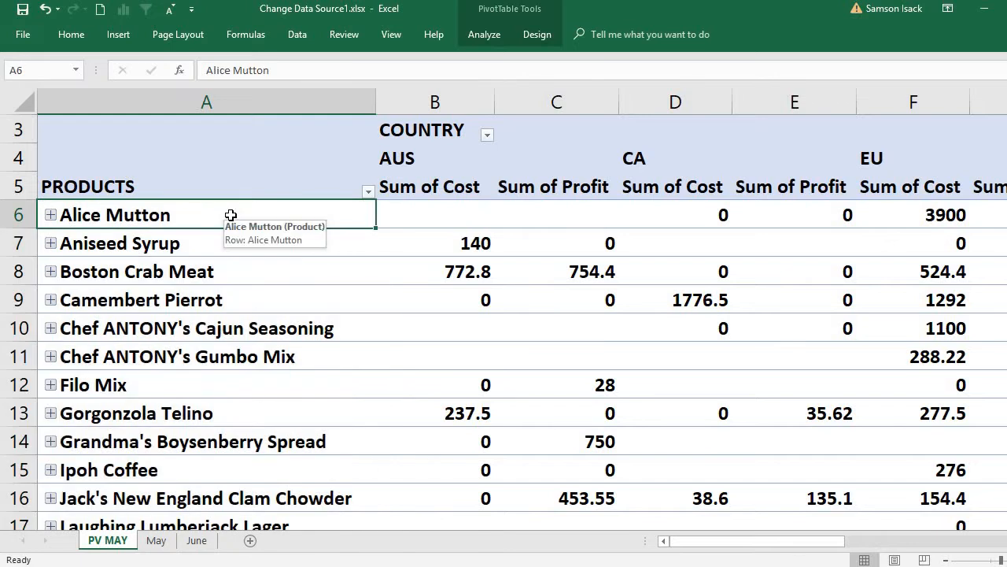
right_click(232, 217)
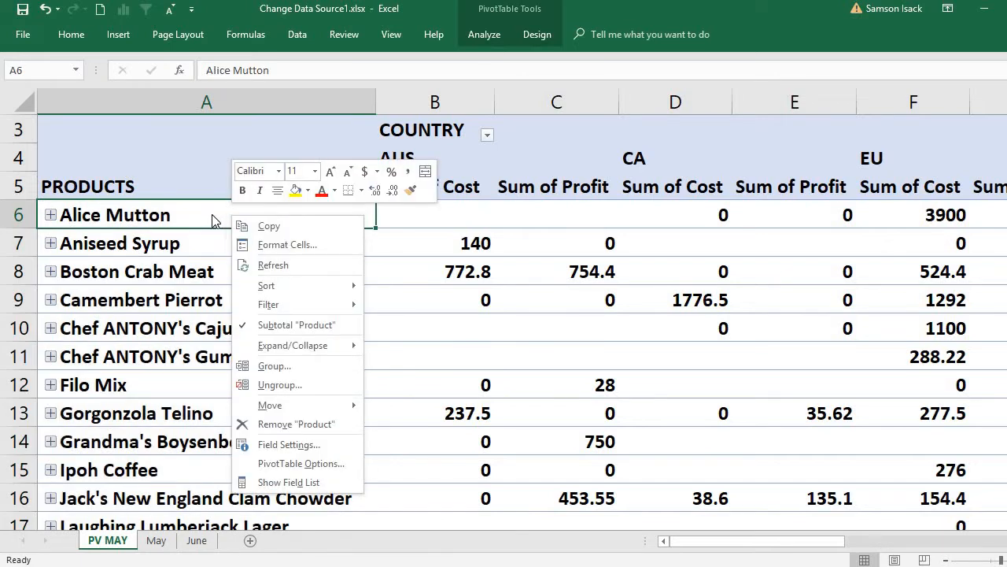
key(Escape)
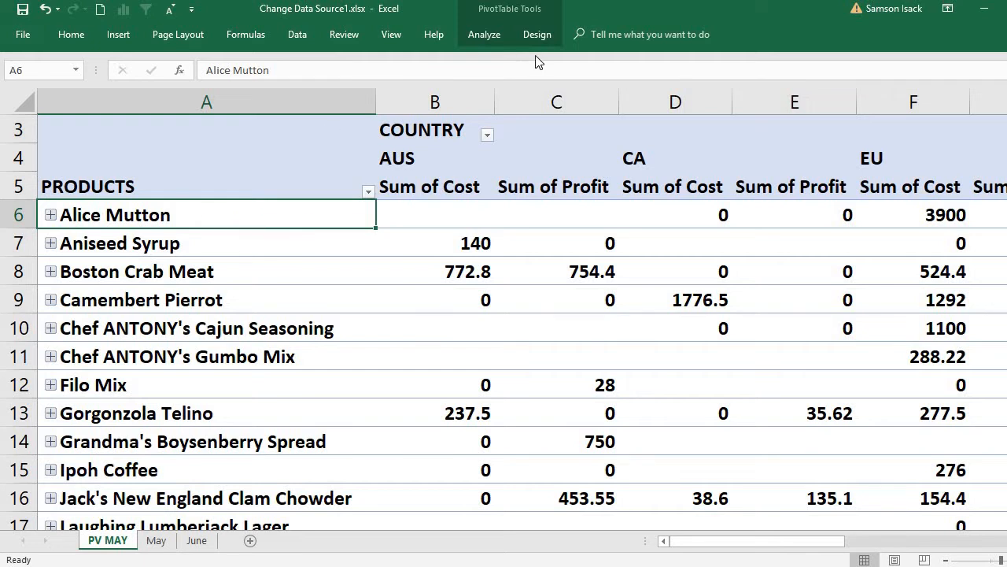
click(486, 36)
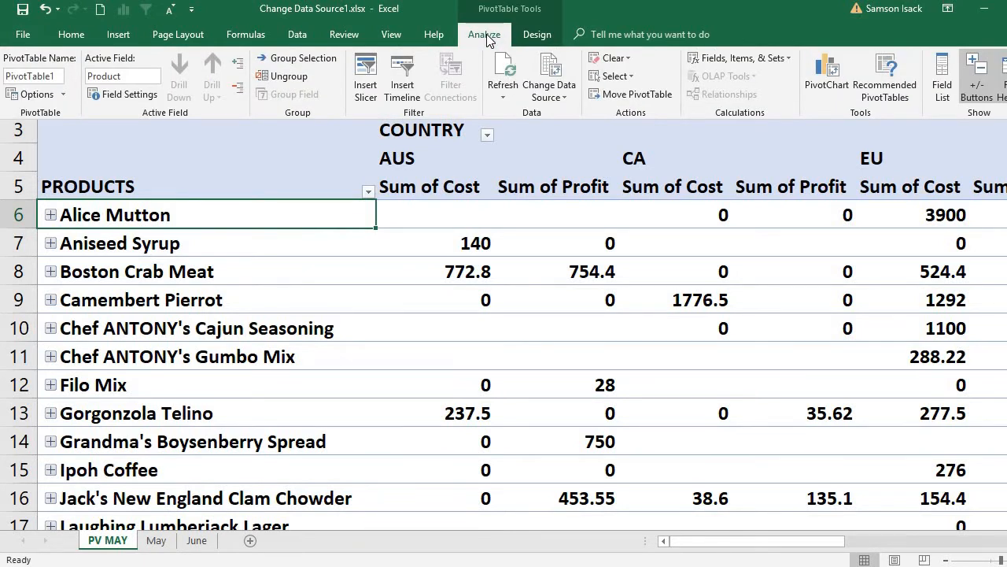
click(564, 94)
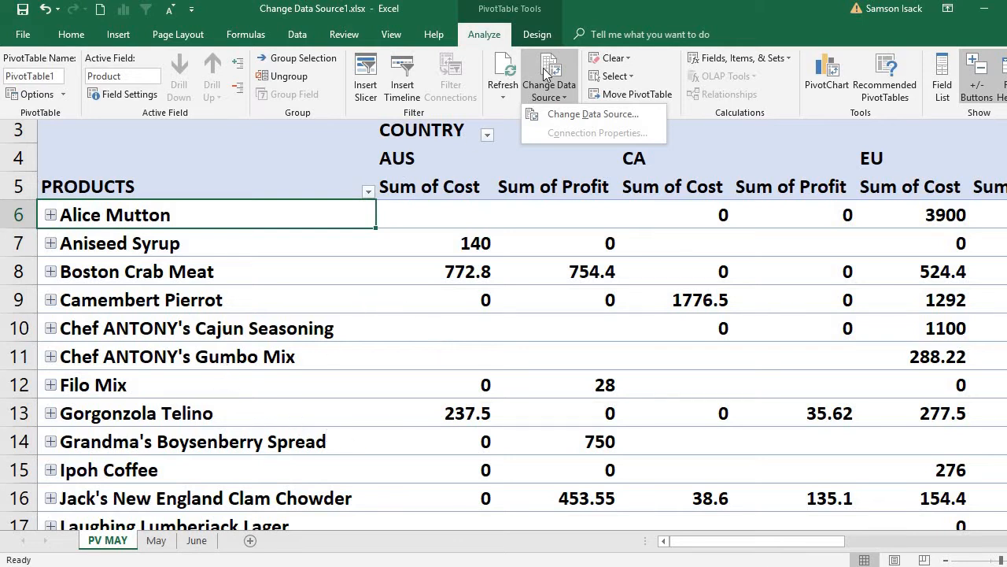
click(509, 70)
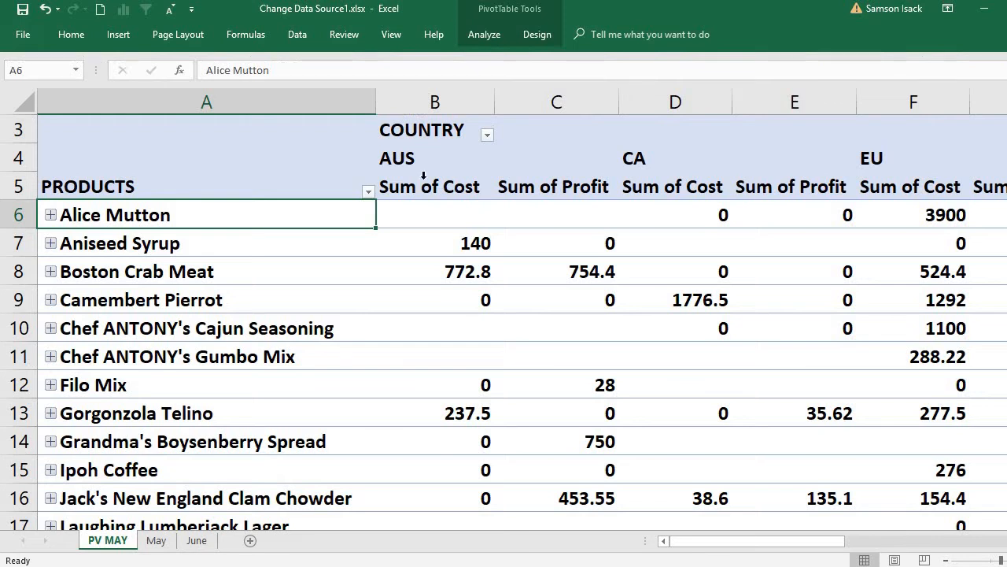
click(157, 541)
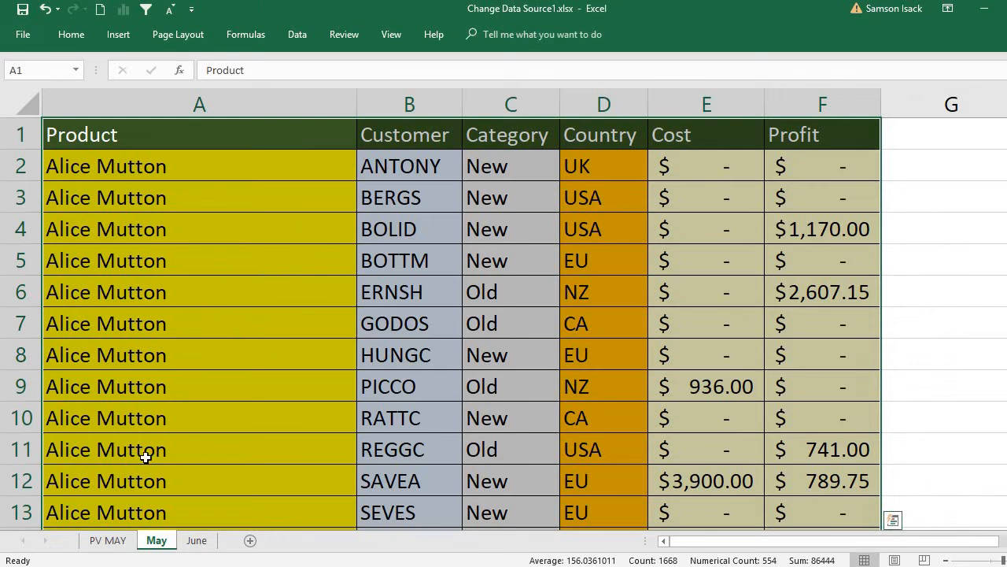
click(108, 541)
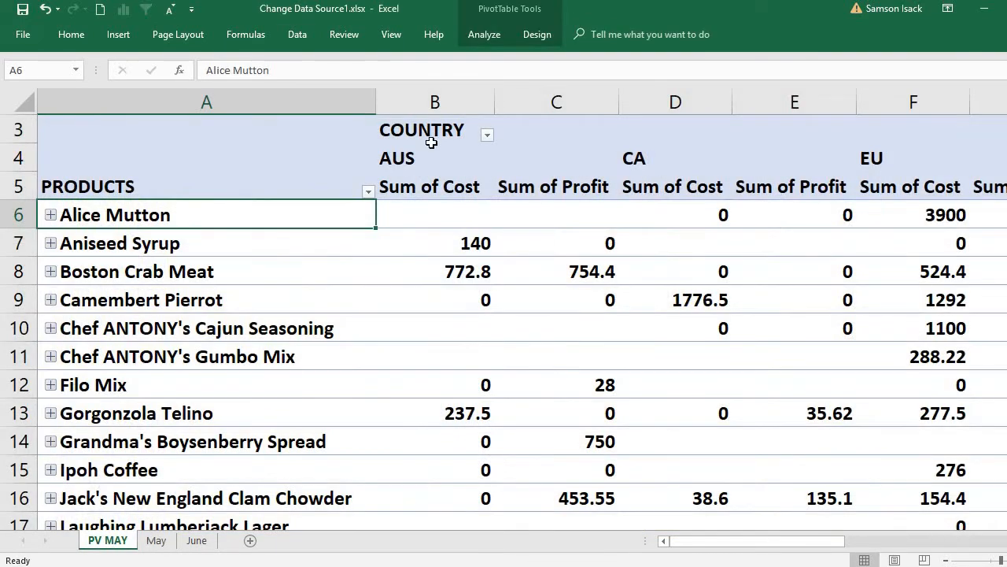
Change the PivotTable's data source to the range A1:F278 on the June sheet
click(475, 34)
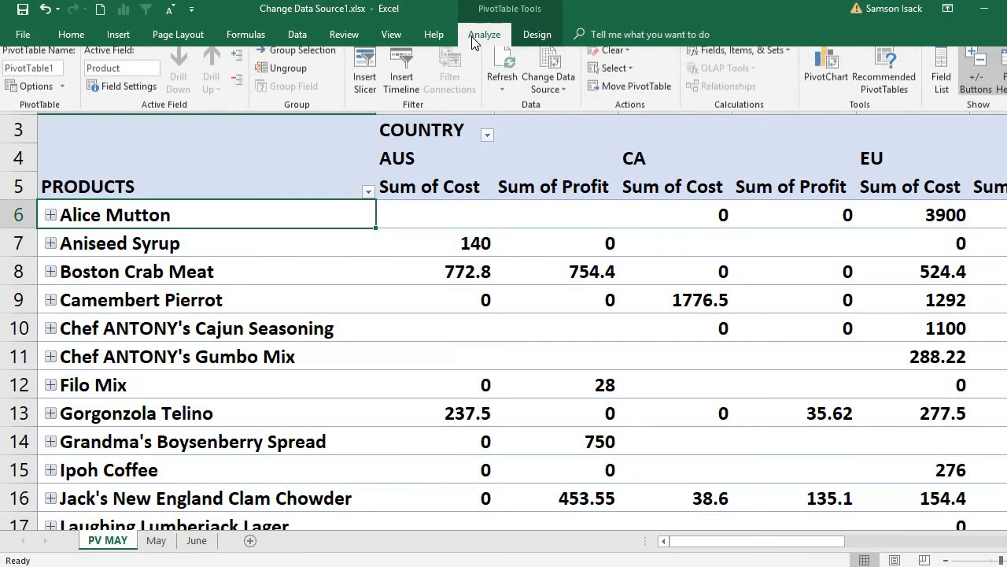
click(562, 97)
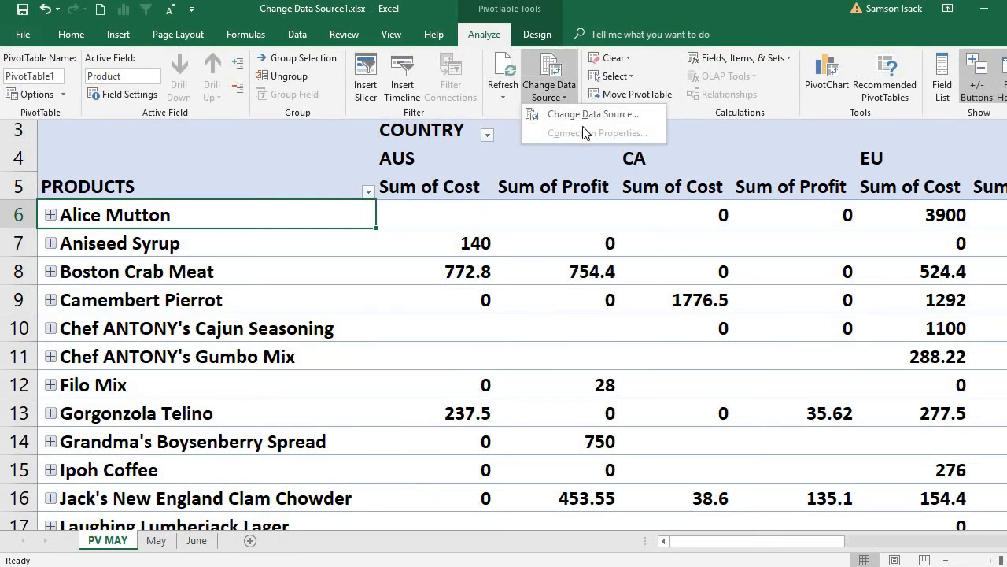
click(592, 115)
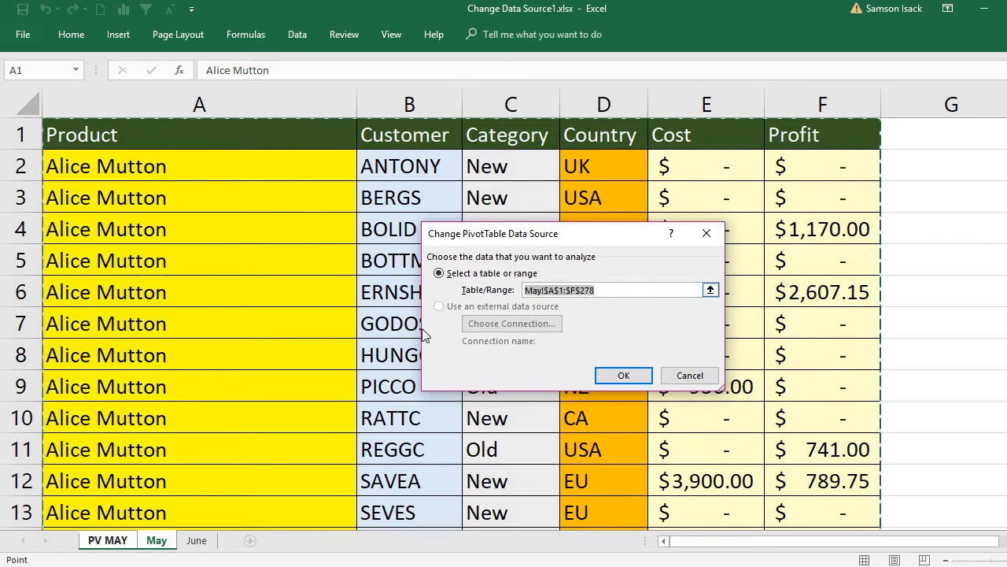
click(196, 542)
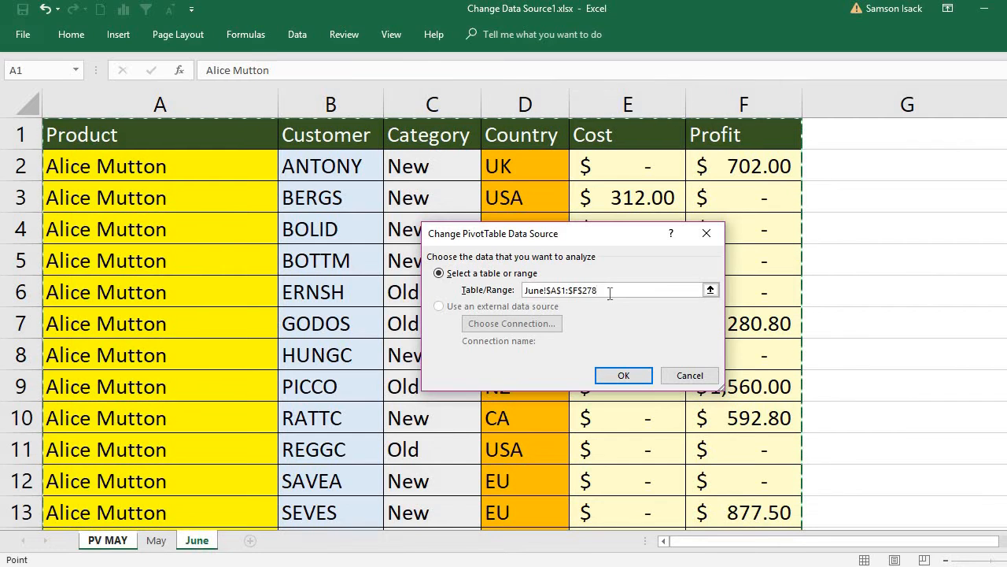
click(456, 280)
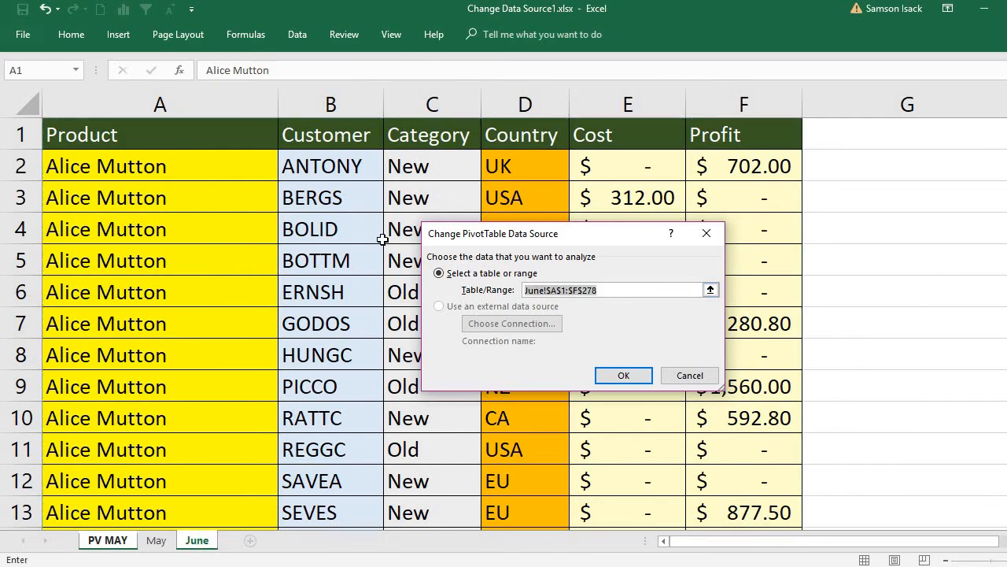
click(211, 134)
drag(211, 134, 765, 106)
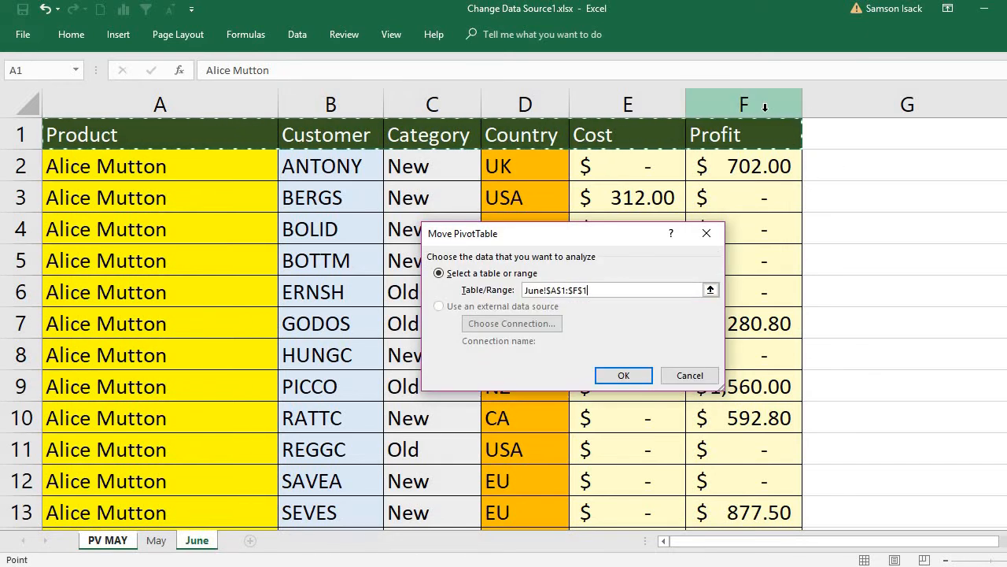
key(ctrl+shift+Down)
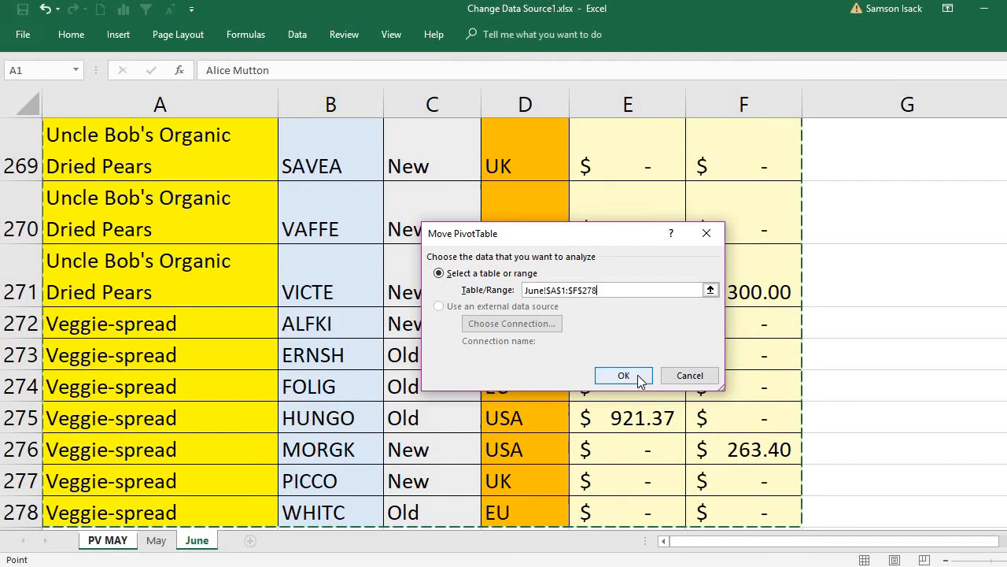
click(637, 375)
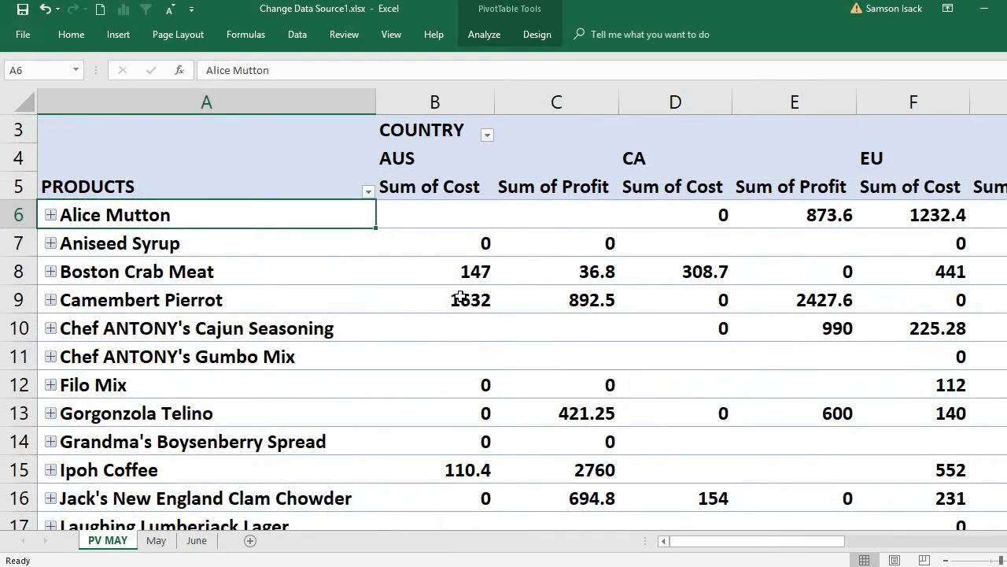
Check the AUS cost and profit sums for Boston Crab Meat in the PivotTable and look at the June source data
click(461, 297)
click(474, 269)
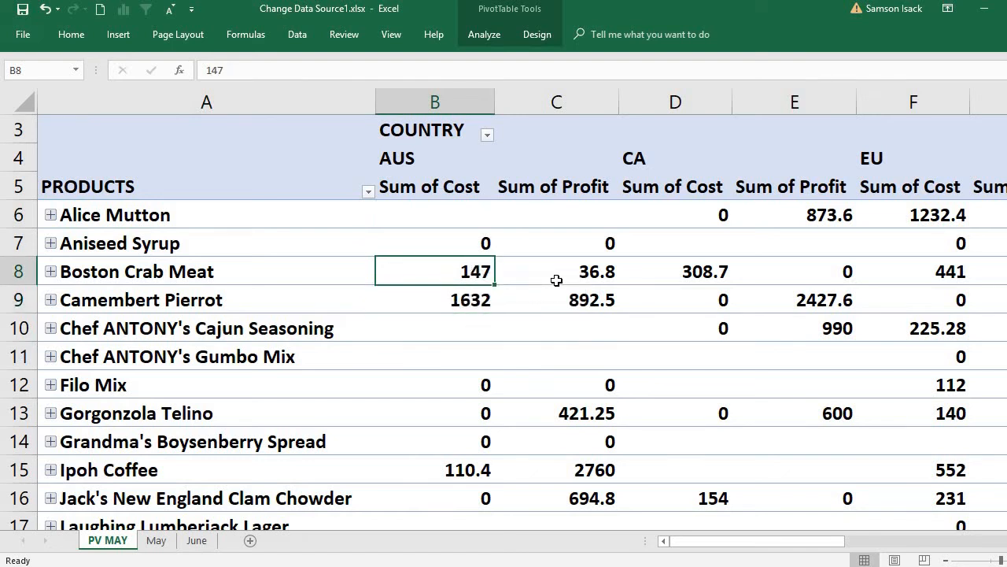
click(556, 281)
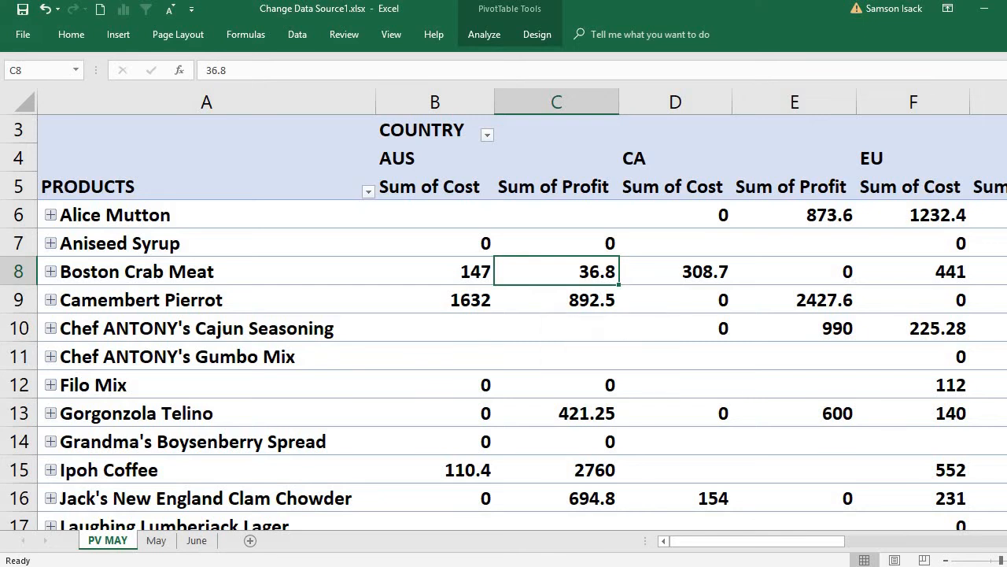
click(189, 549)
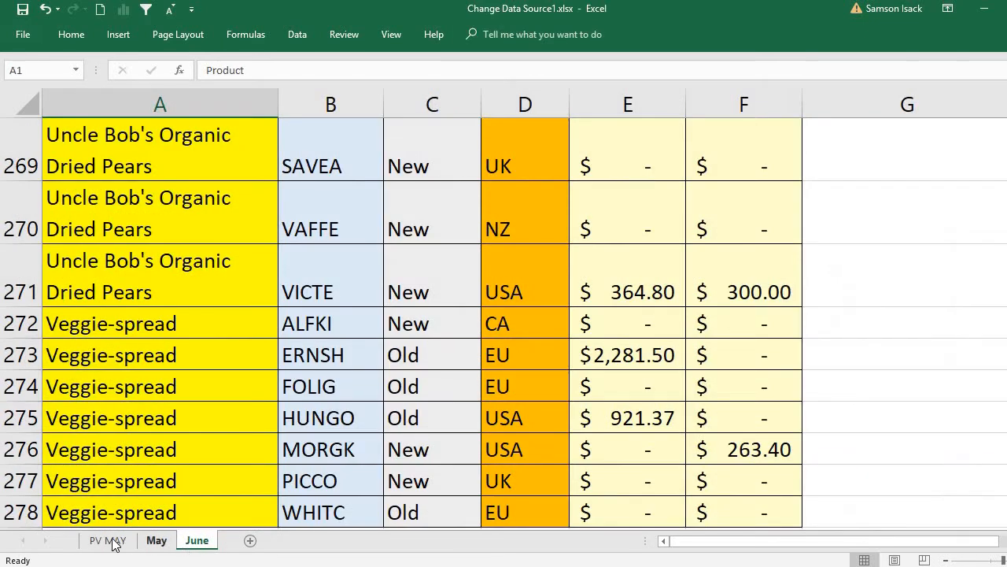
click(108, 540)
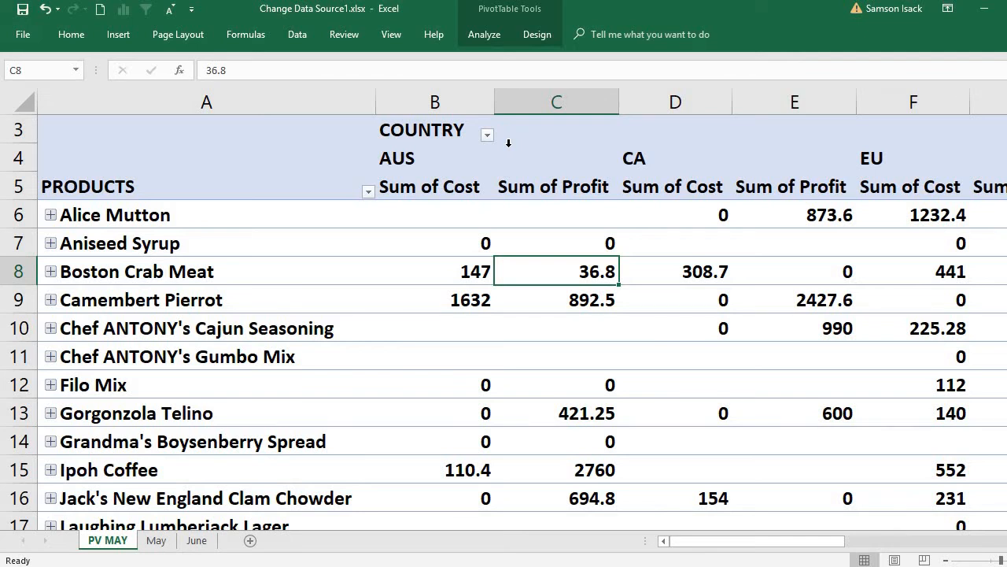
Examine the remaining products and the Grand Total row of the PivotTable on PV MAY
click(489, 36)
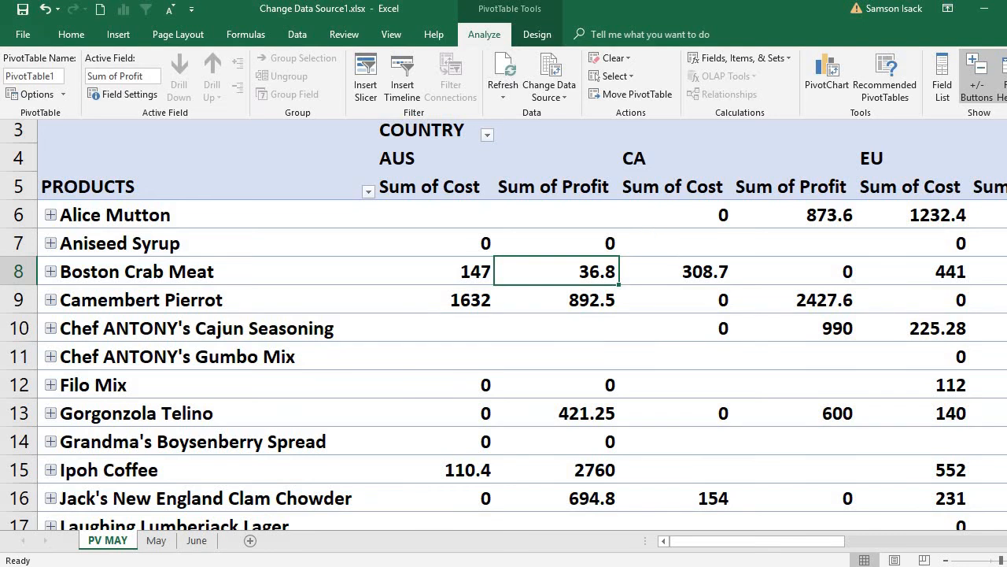
scroll(692, 330, down, 9)
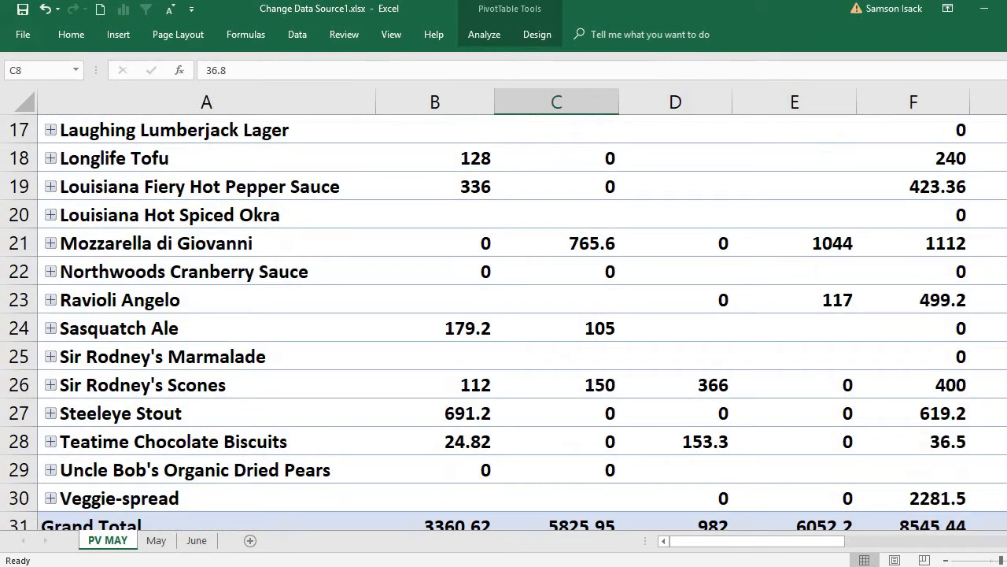
click(630, 294)
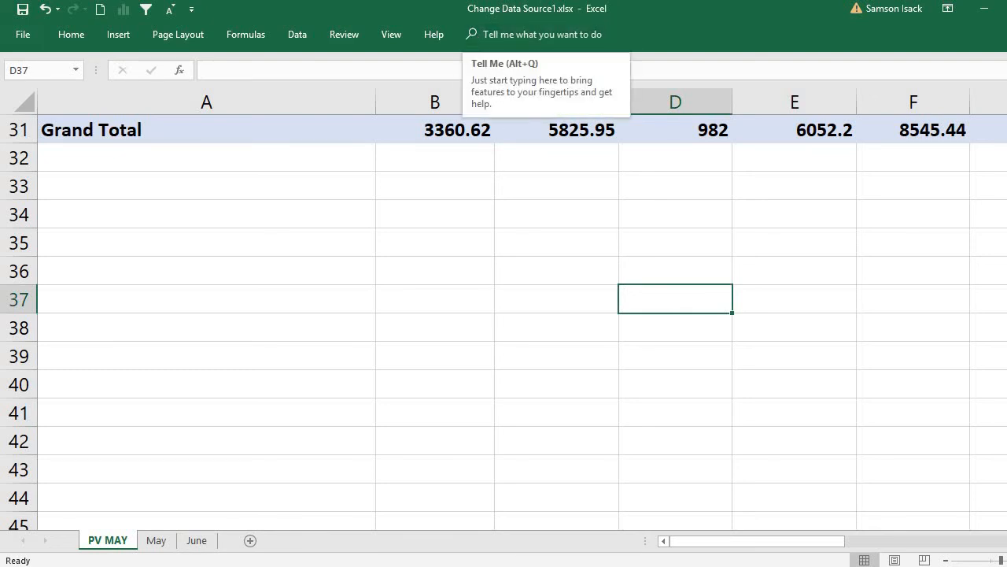
click(446, 134)
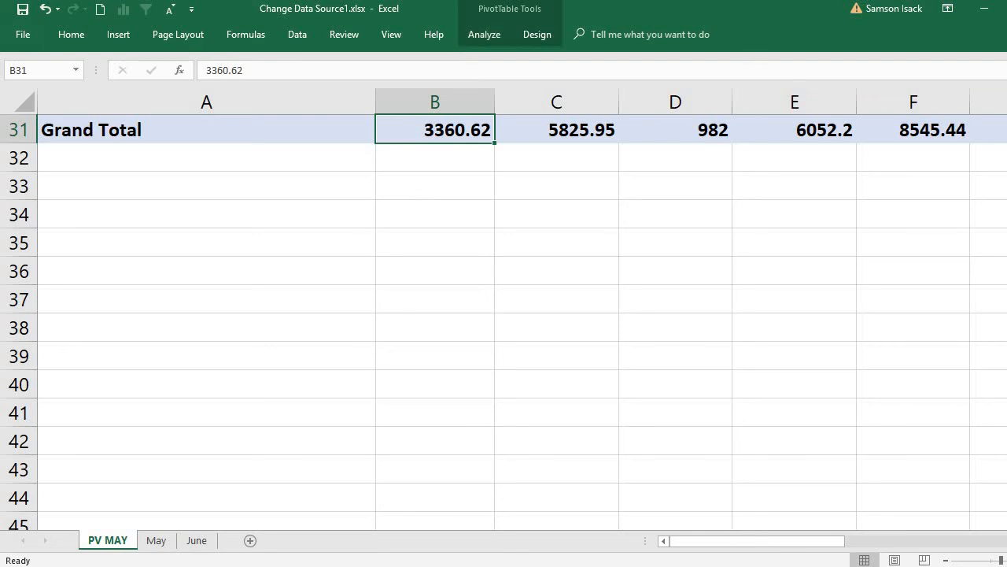
scroll(504, 315, up, 7)
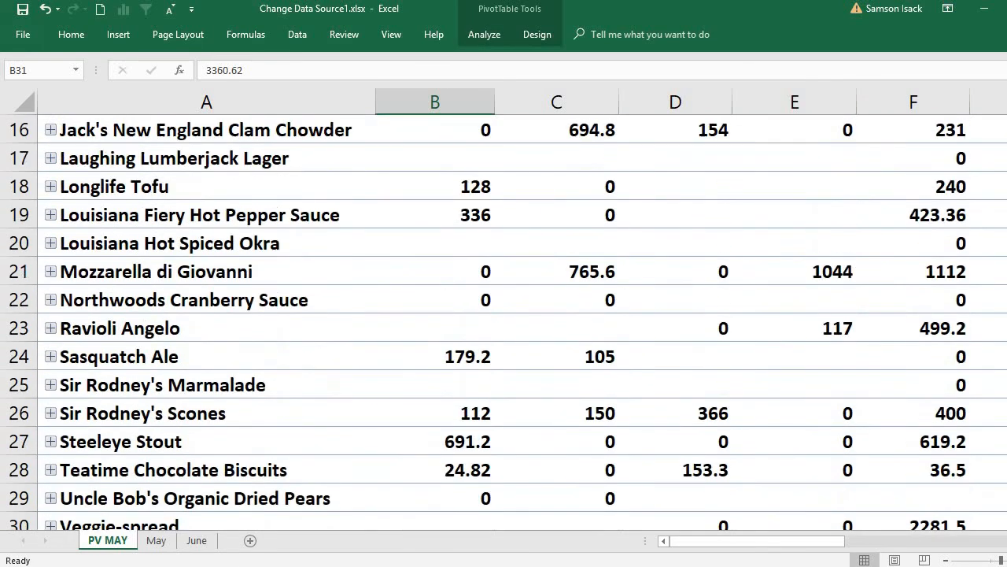
scroll(504, 314, up, 3)
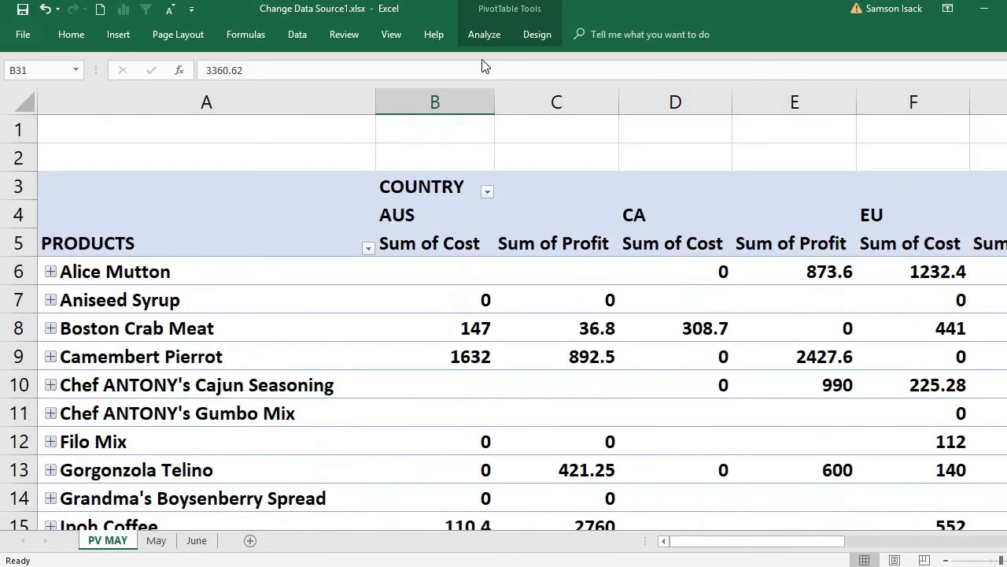
Show the PivotTable field list again for the PivotTable on PV MAY
click(495, 36)
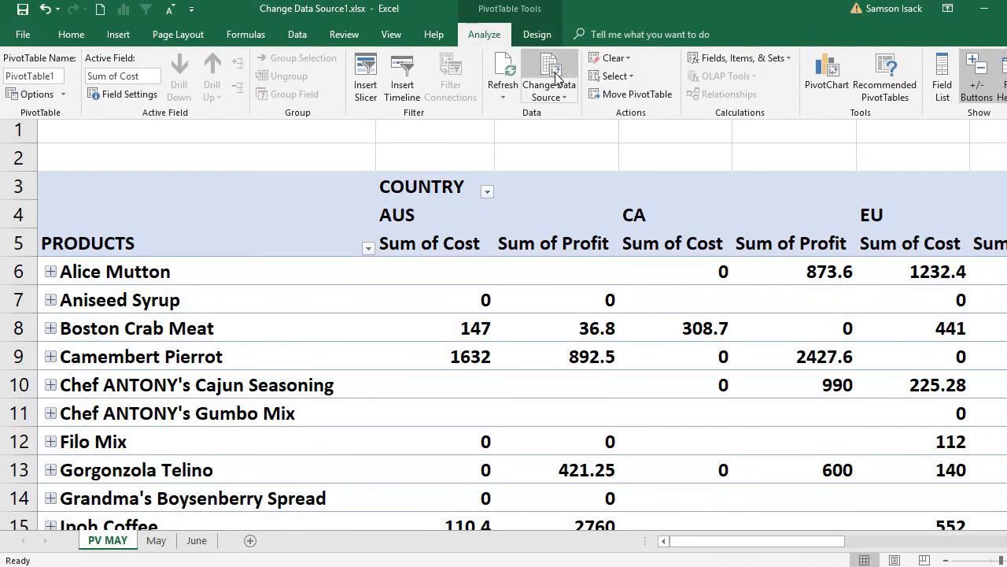
click(349, 298)
click(352, 303)
right_click(352, 304)
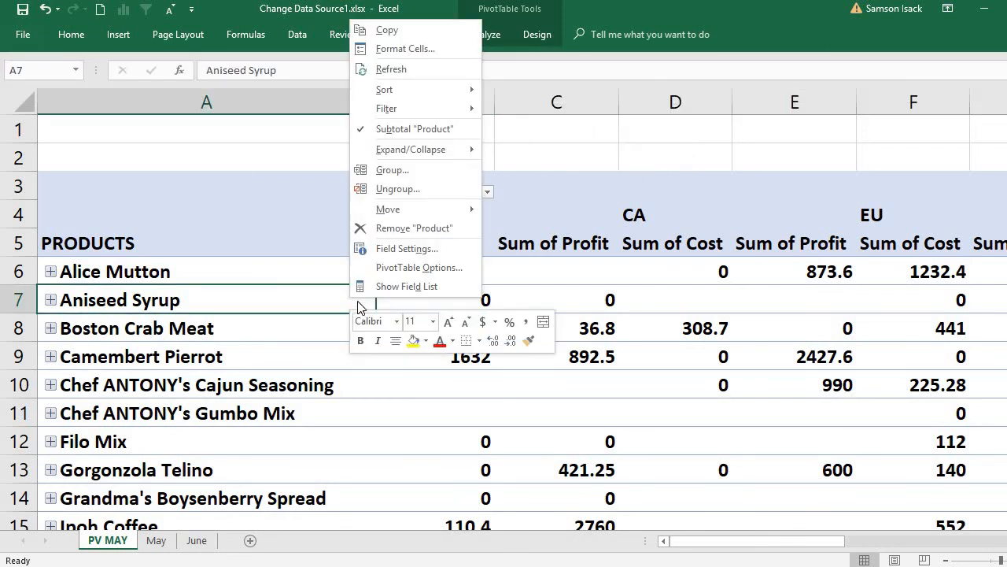
click(403, 288)
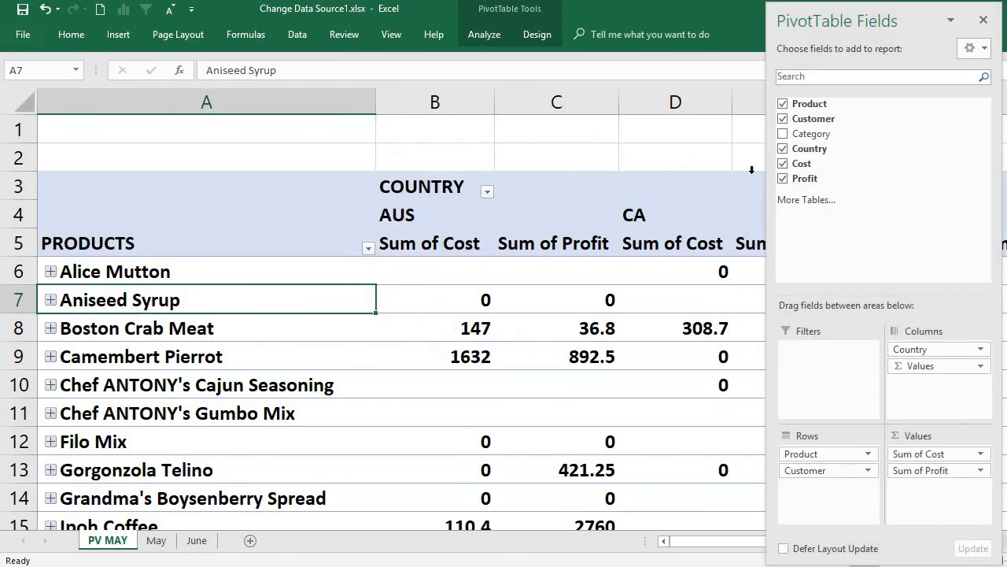